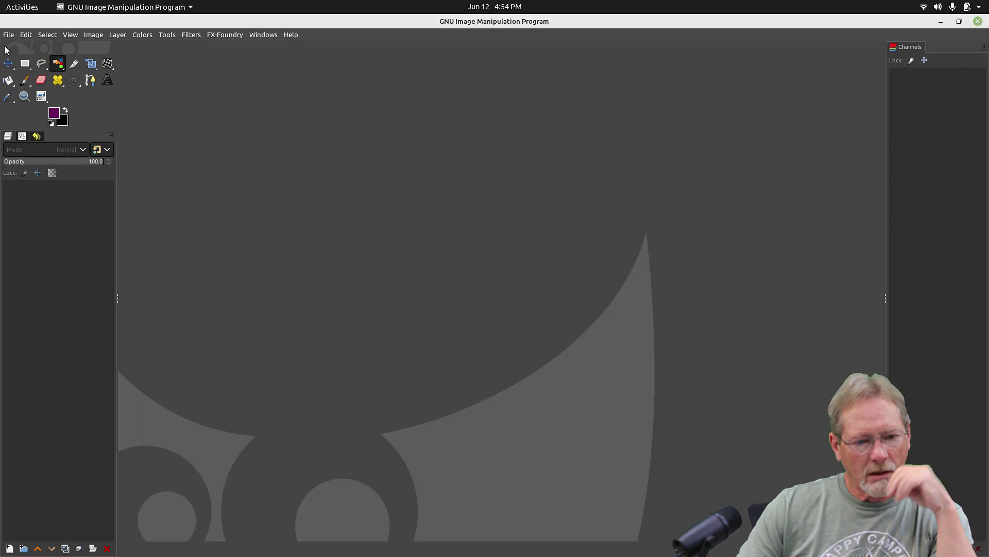
Create a new 1920×1080 image with Fill with set to the black Background color.
{"action": "left_click", "coordinate": [8, 34]}
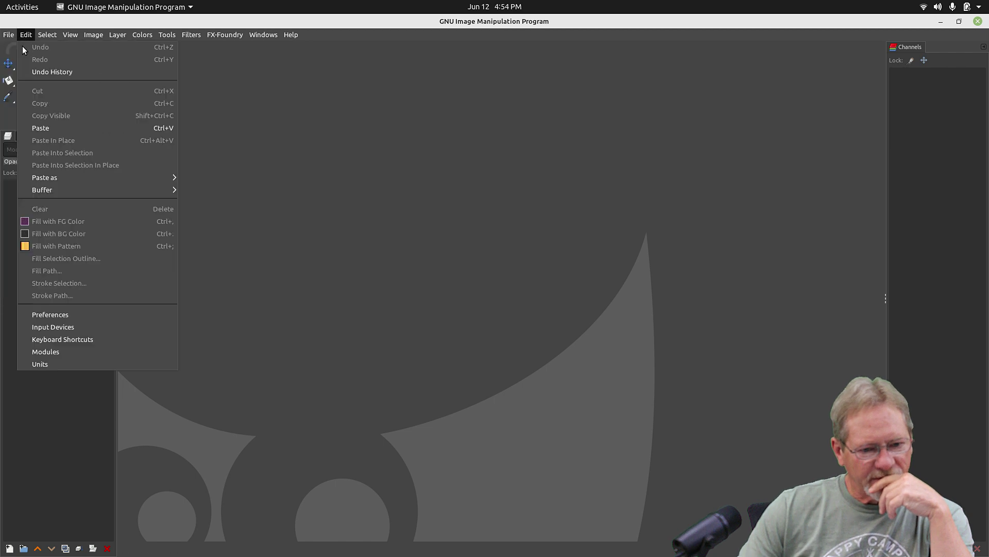
{"action": "left_click", "coordinate": [17, 52]}
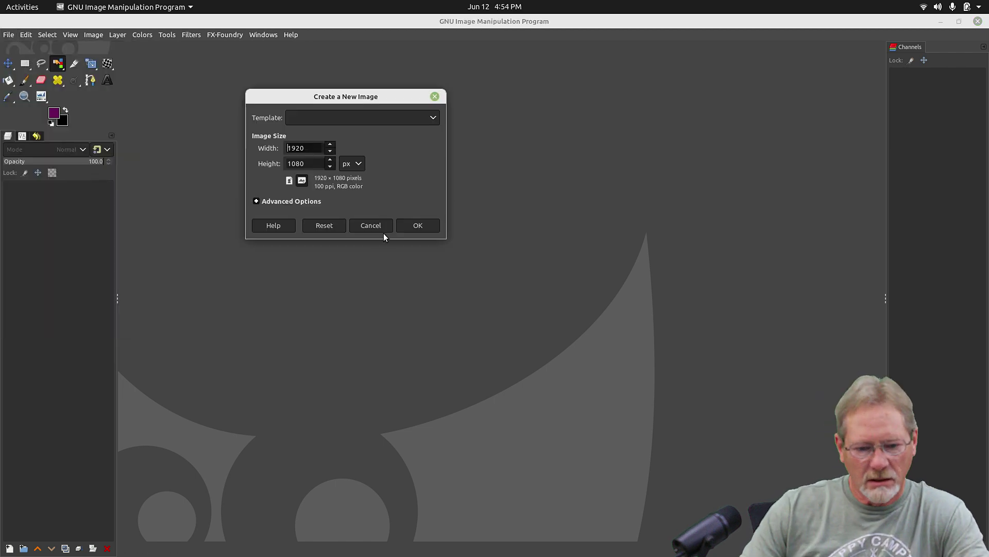
{"action": "left_click", "coordinate": [267, 202]}
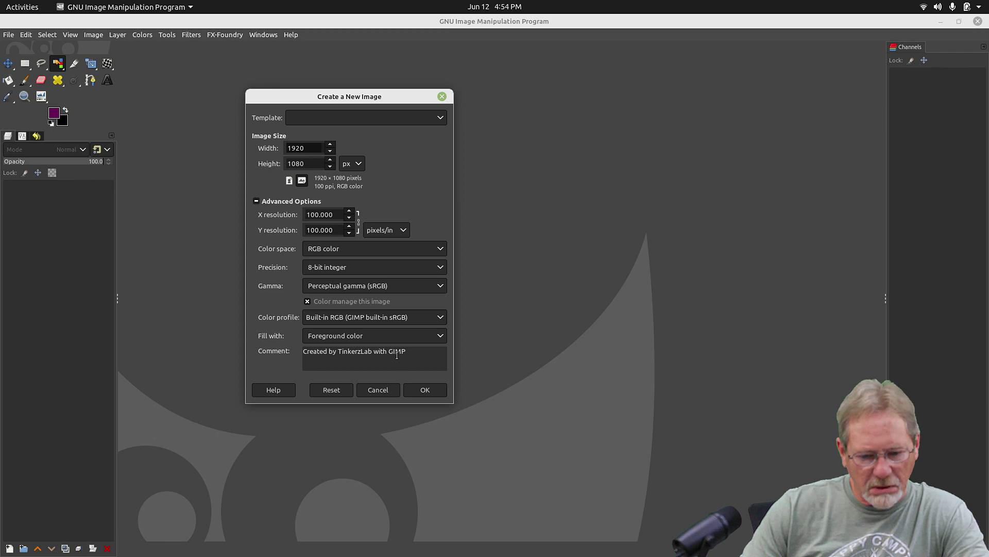
{"action": "left_click", "coordinate": [379, 335]}
{"action": "left_click", "coordinate": [373, 350]}
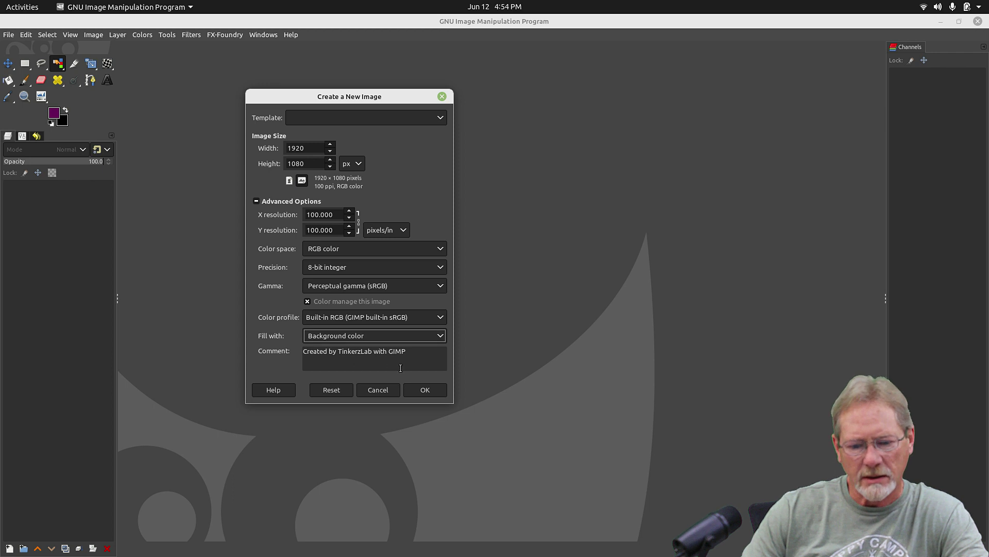
{"action": "left_click", "coordinate": [425, 392]}
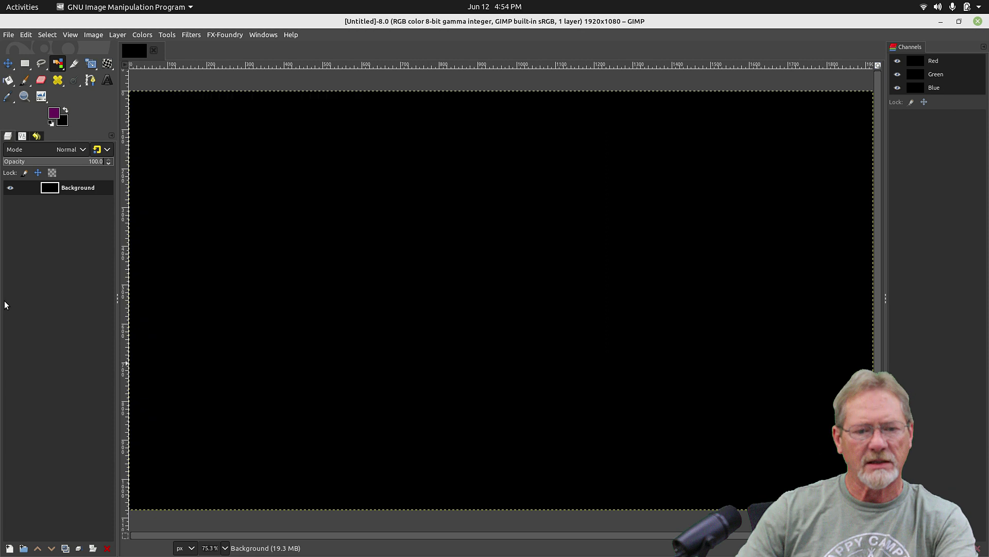
Add renfest_2019_1920x1080_164.png as a layer and lower it below the black Background.
{"action": "left_click", "coordinate": [9, 34]}
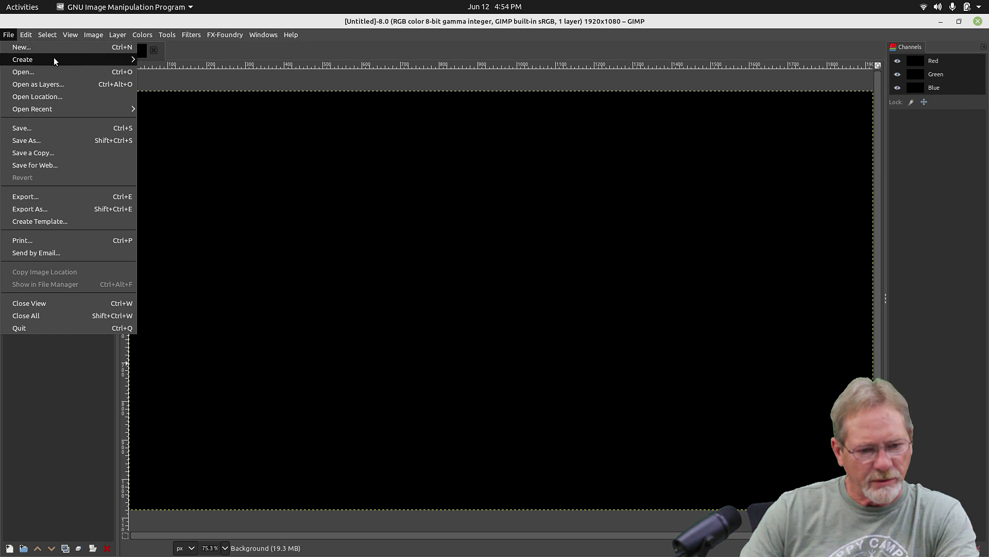
{"action": "left_click", "coordinate": [79, 82]}
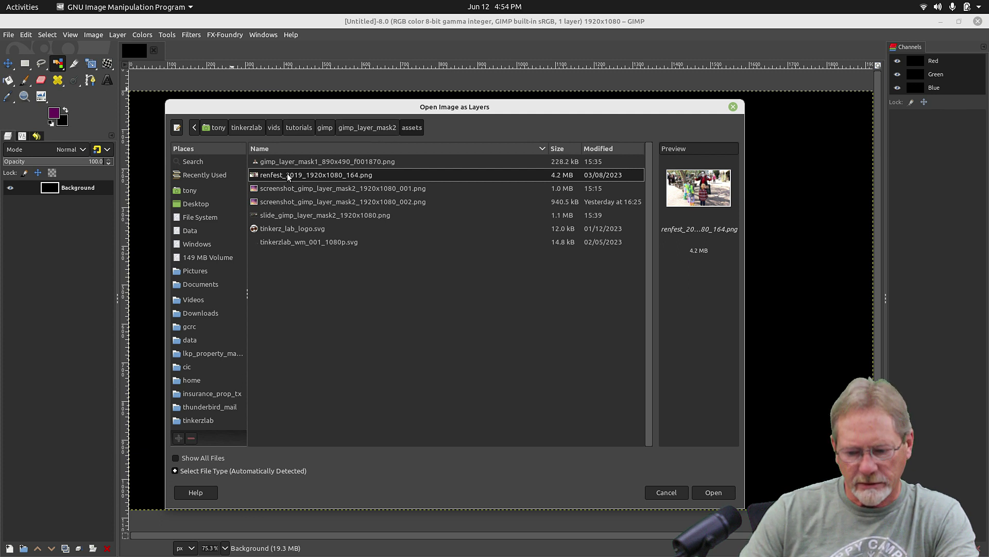
{"action": "left_click", "coordinate": [713, 492]}
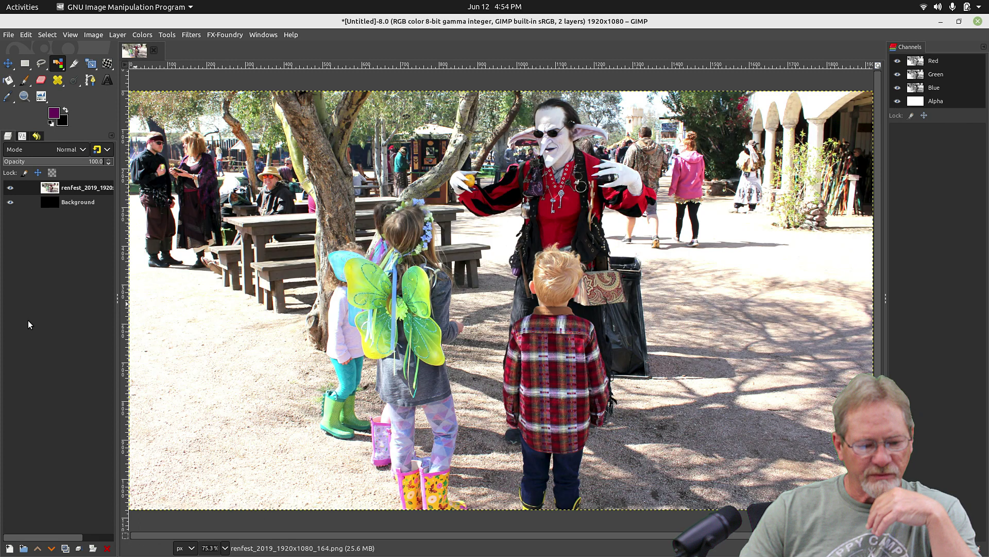
{"action": "left_click", "coordinate": [51, 548]}
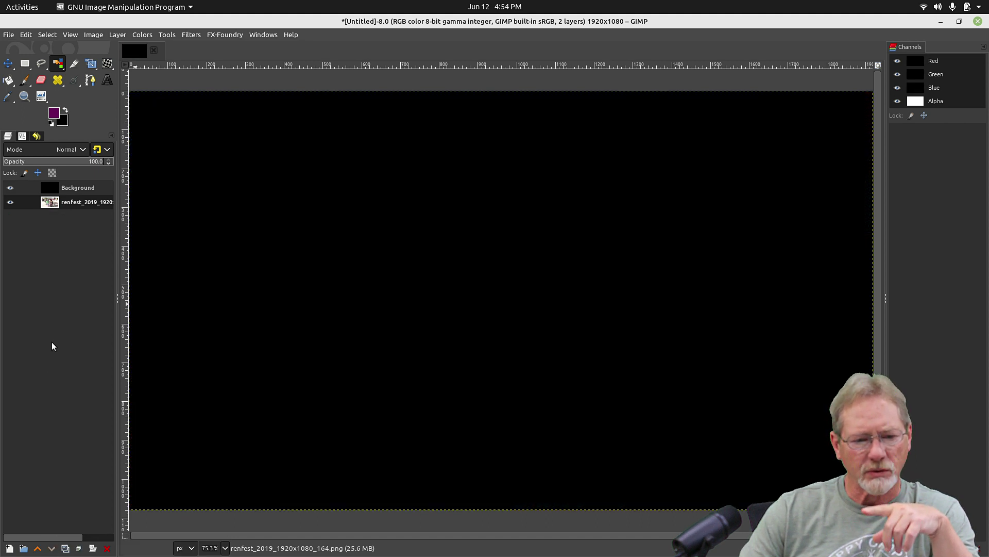
Reset colours to default black and white and make the Background layer active.
{"action": "left_click", "coordinate": [51, 124]}
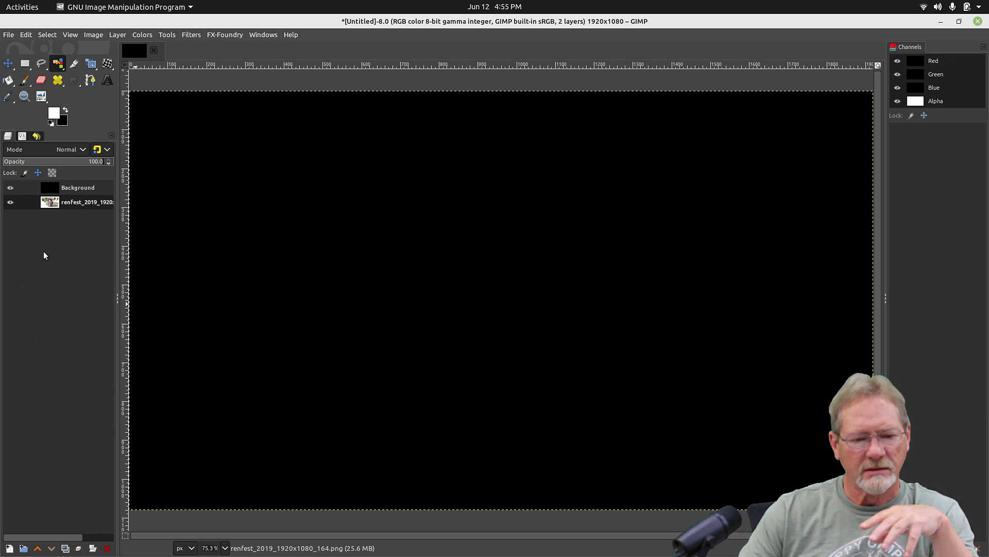
{"action": "left_click", "coordinate": [77, 189]}
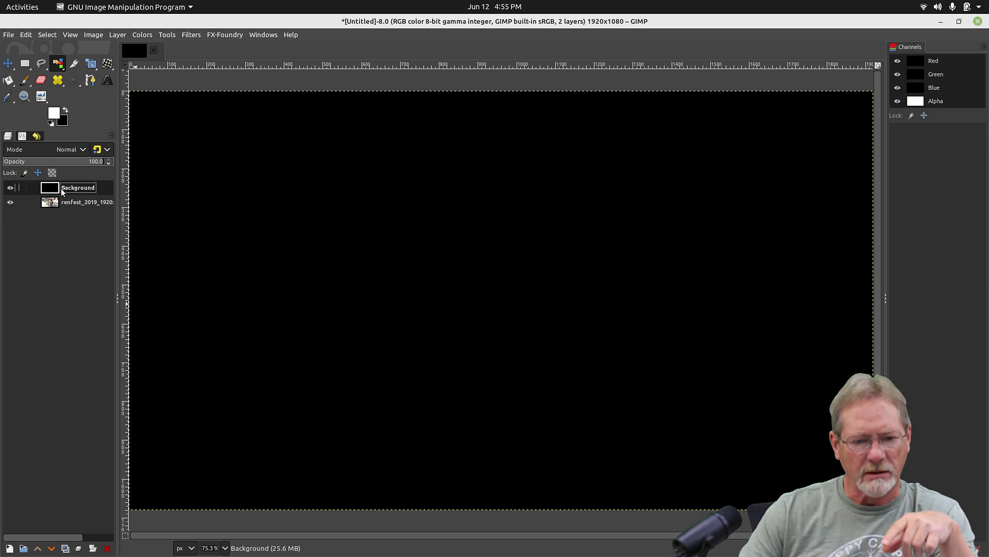
{"action": "left_click", "coordinate": [107, 80]}
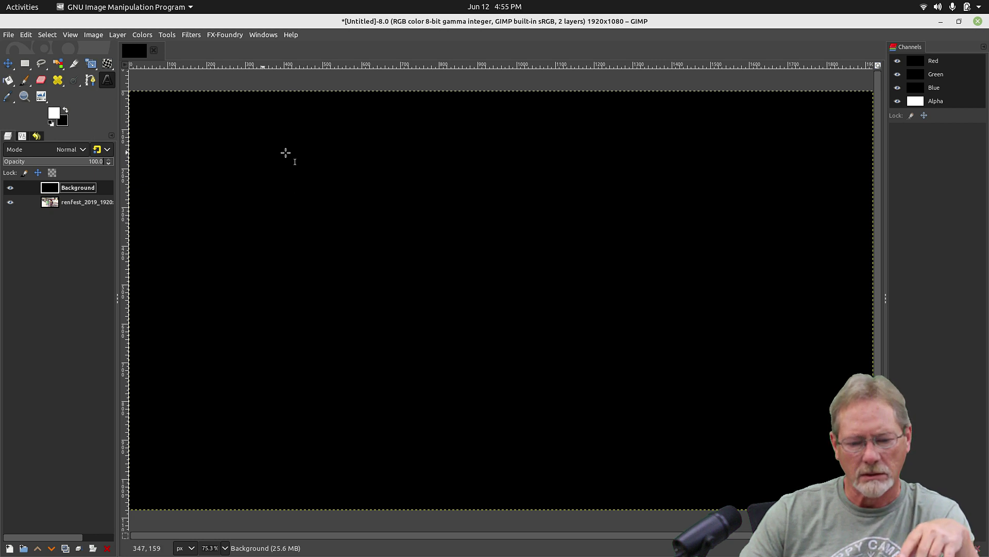
Type LAYER MASK on the canvas in white Impact Condensed at 390 px.
{"action": "left_click", "coordinate": [306, 188]}
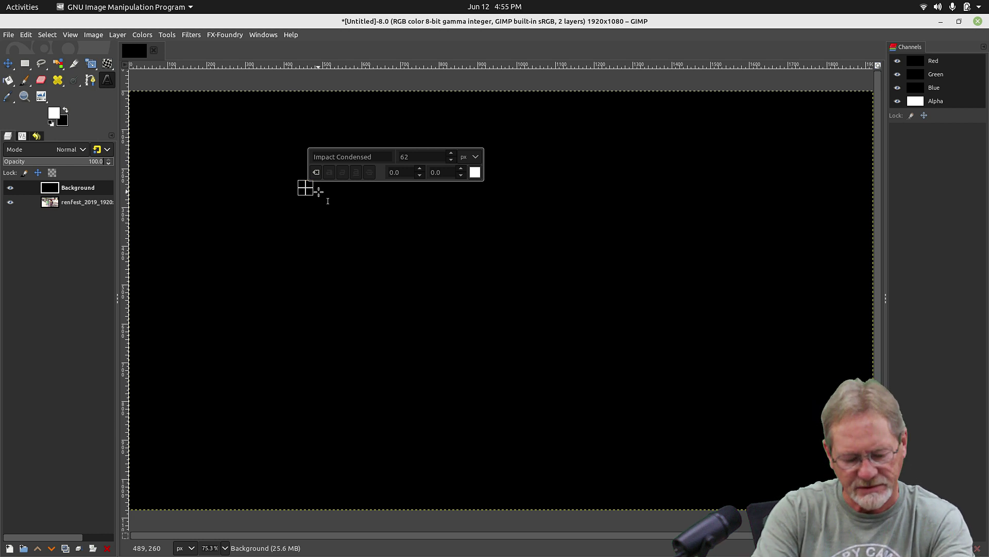
{"action": "type", "text": "LAY"}
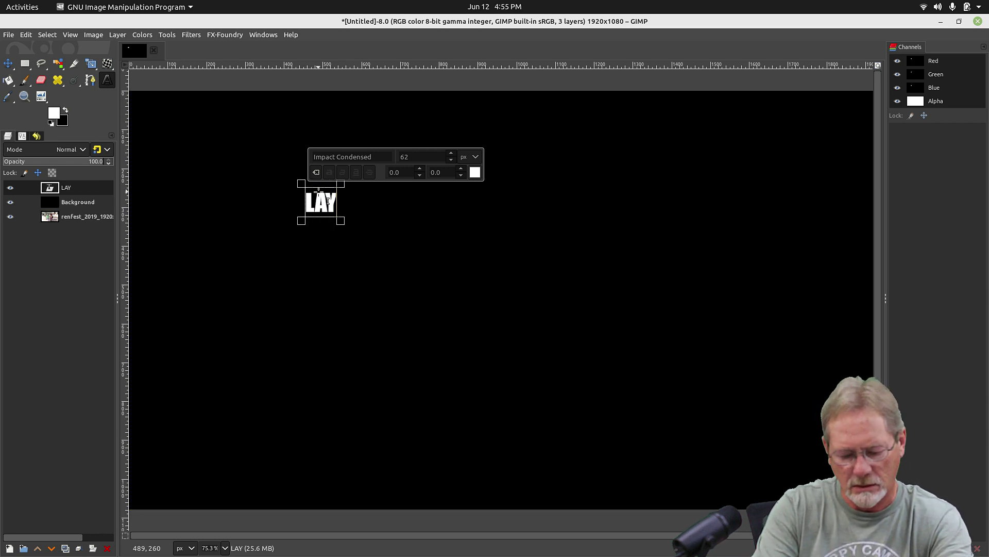
{"action": "type", "text": "ER MASK"}
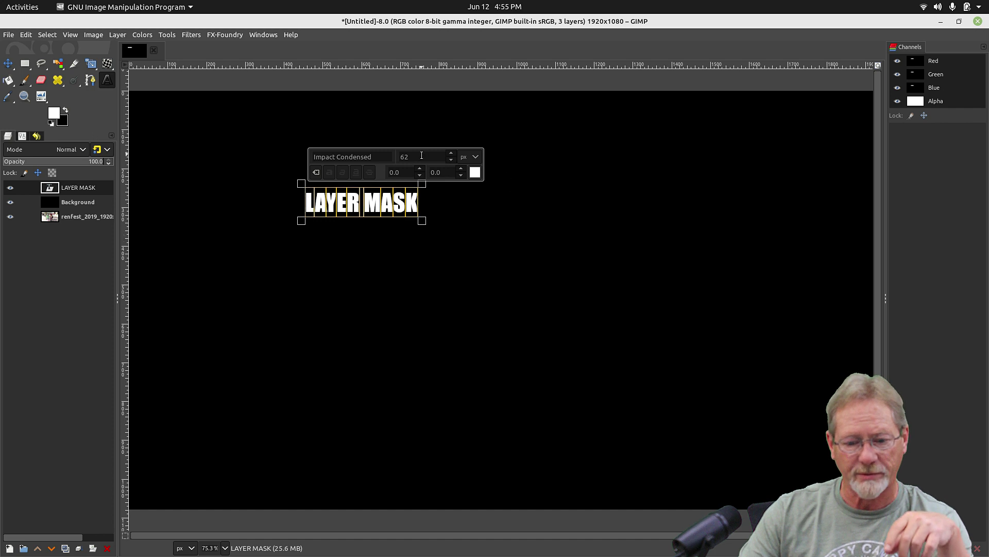
{"action": "double_click", "coordinate": [398, 156]}
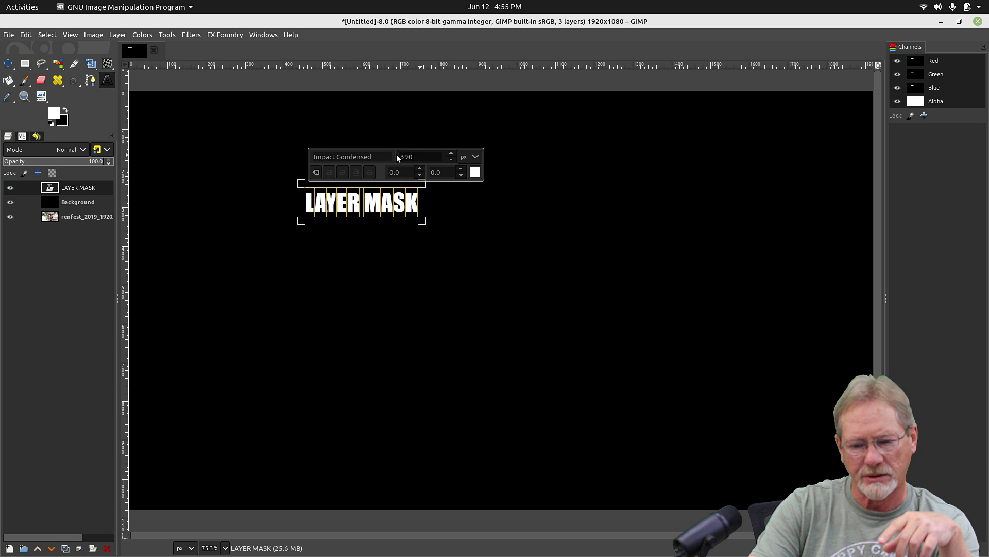
{"action": "key", "text": "Return"}
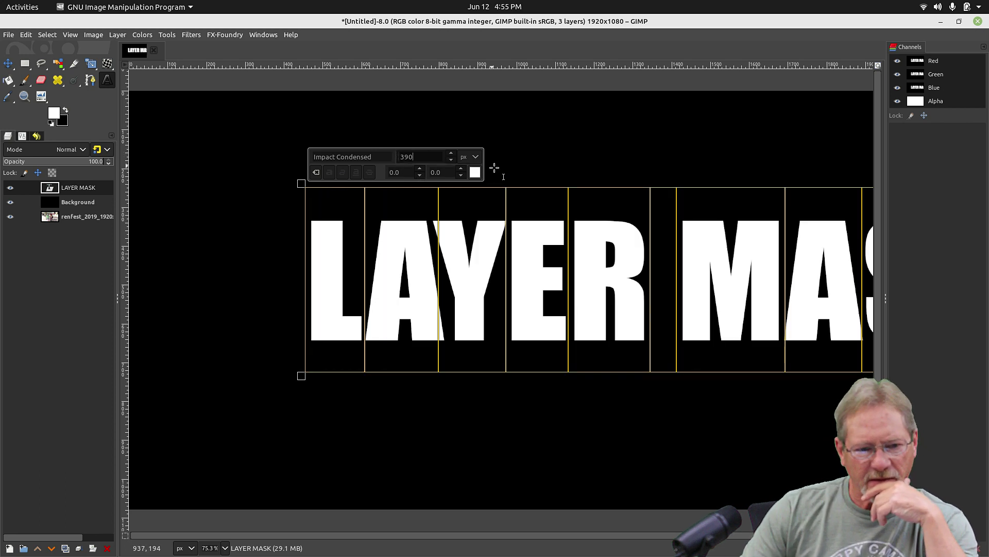
{"action": "left_click", "coordinate": [7, 62]}
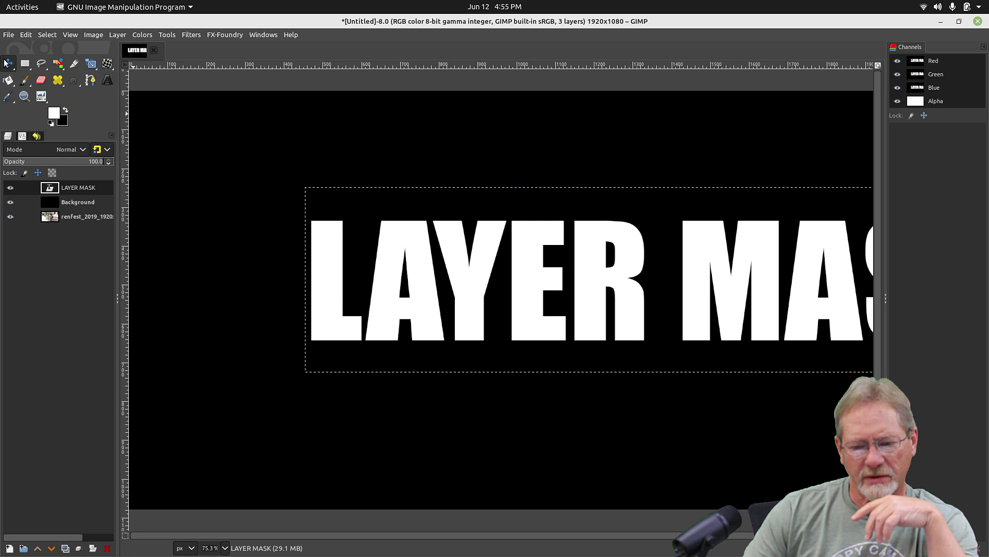
Scale the LAYER MASK text to about 1906×880 px and shift it down across the canvas.
{"action": "left_click_drag", "start_coordinate": [463, 261], "coordinate": [308, 151]}
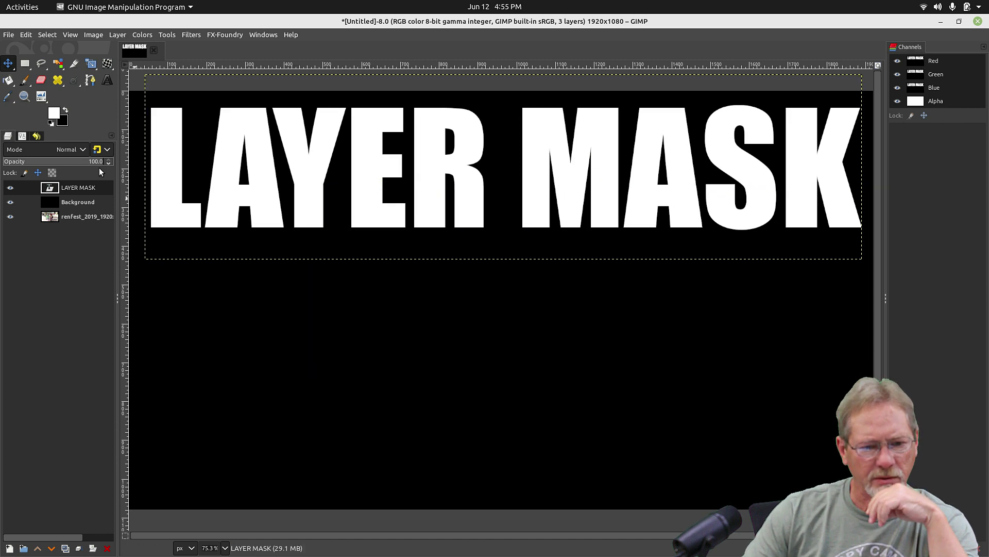
{"action": "left_click", "coordinate": [91, 63]}
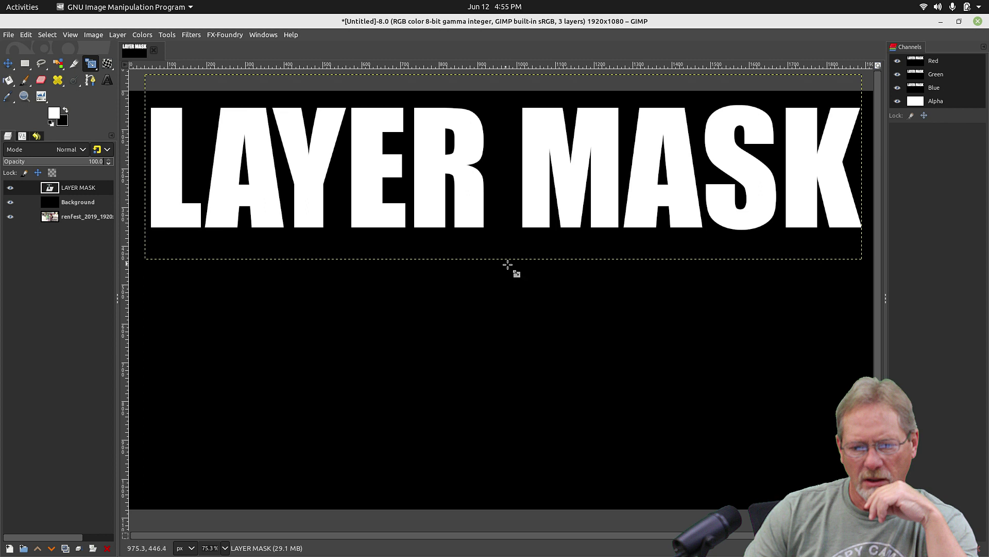
{"action": "left_click_drag", "start_coordinate": [508, 259], "coordinate": [544, 413]}
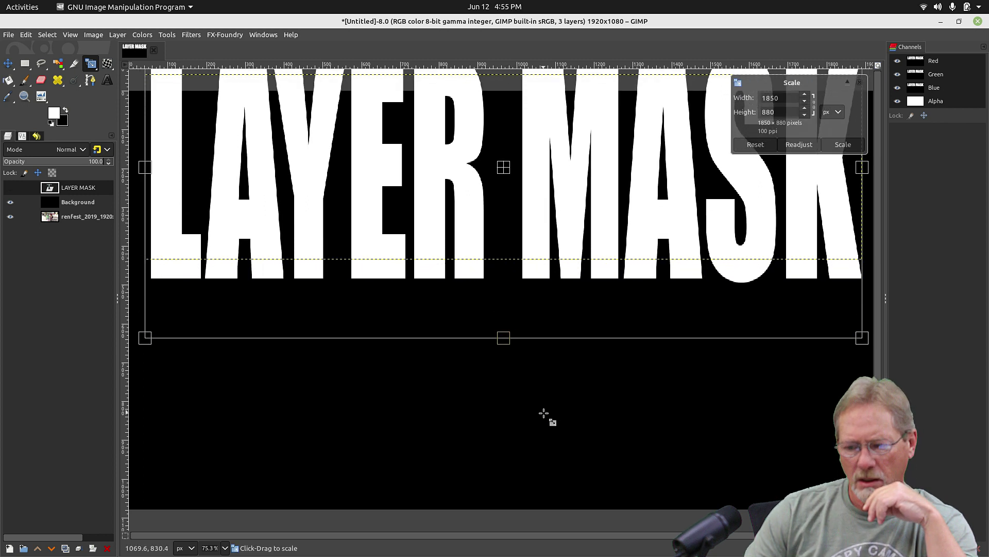
{"action": "left_click_drag", "start_coordinate": [862, 167], "coordinate": [884, 171]}
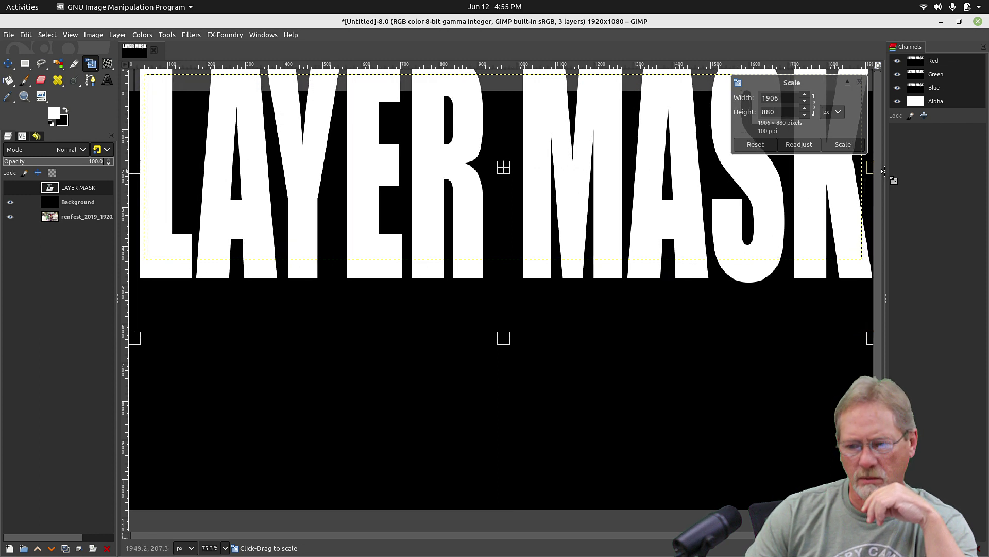
{"action": "left_click", "coordinate": [843, 144]}
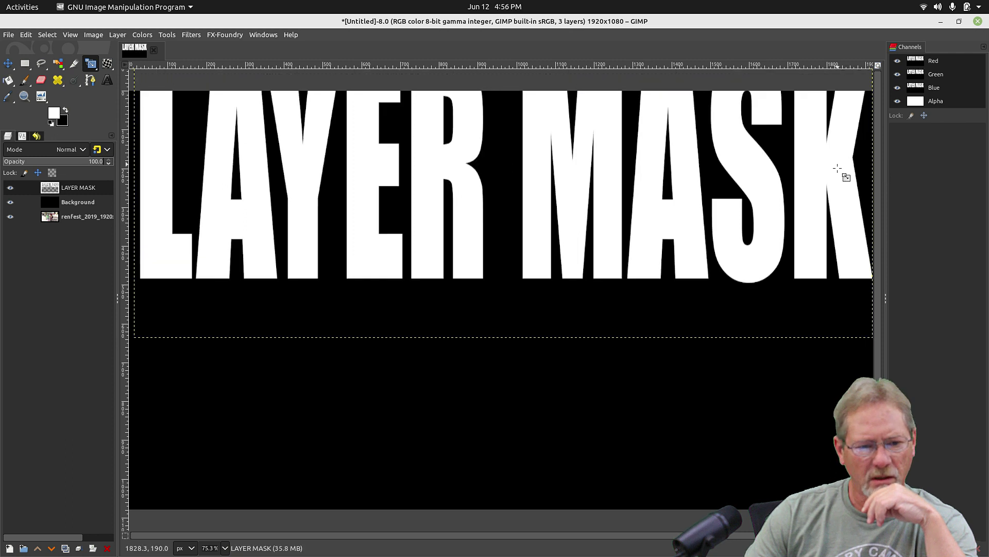
{"action": "key", "text": "m"}
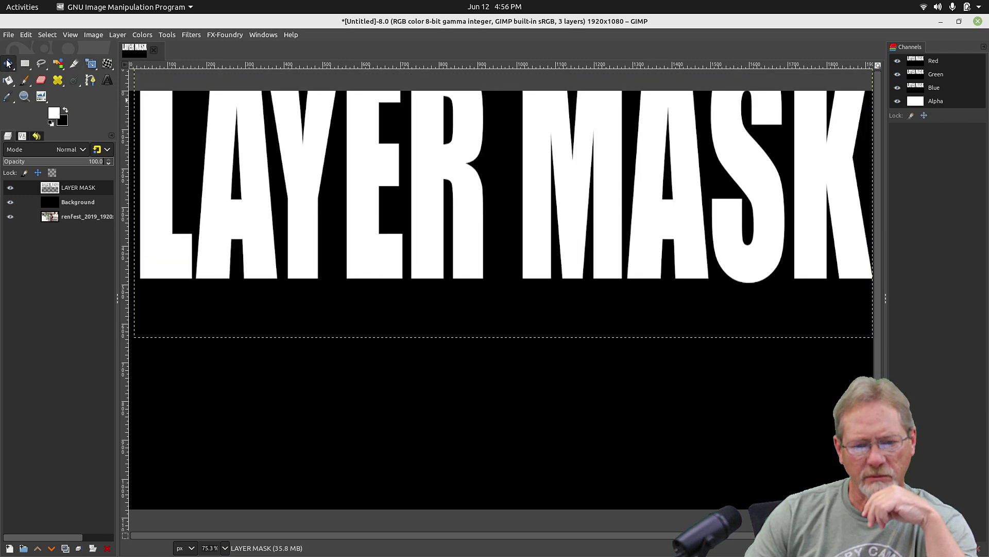
{"action": "left_click_drag", "start_coordinate": [288, 153], "coordinate": [287, 192]}
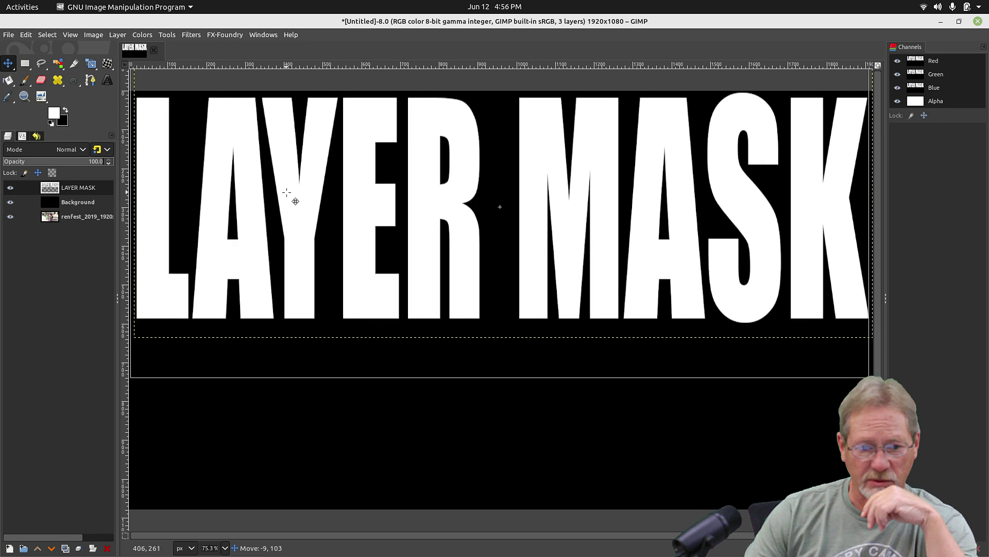
{"action": "left_click_drag", "start_coordinate": [286, 193], "coordinate": [286, 192]}
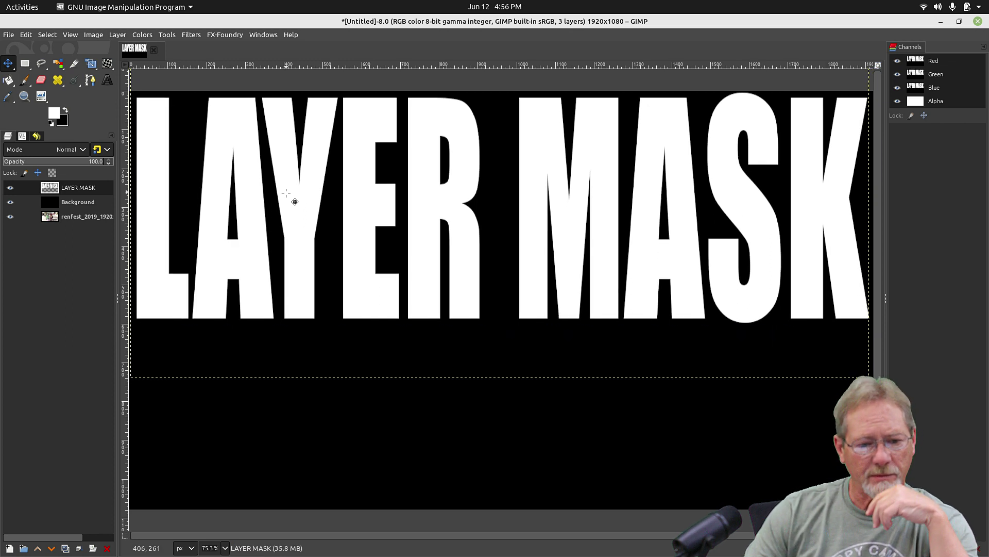
{"action": "left_click", "coordinate": [69, 202]}
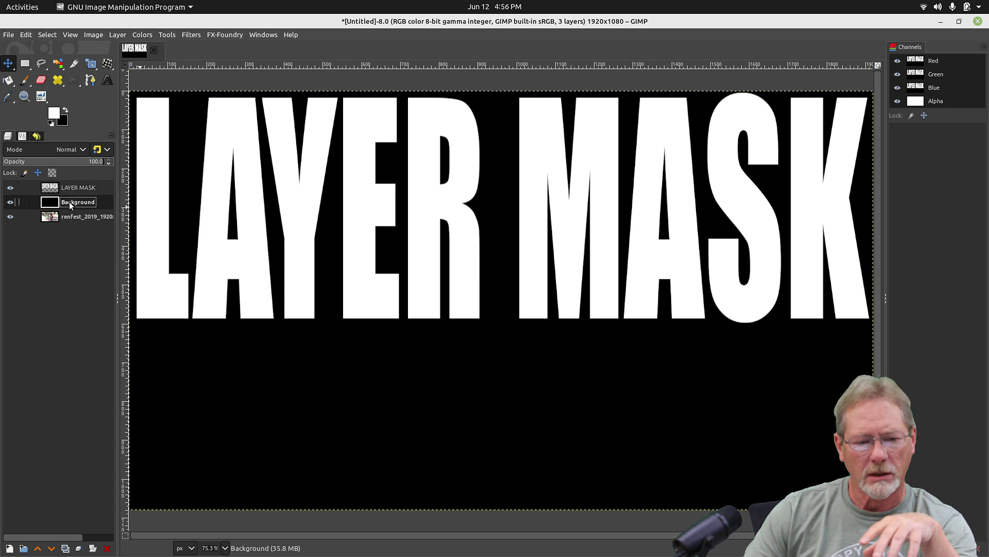
Lower the black Background layer's opacity to preview the photo, then raise it back up.
{"action": "left_click", "coordinate": [90, 162]}
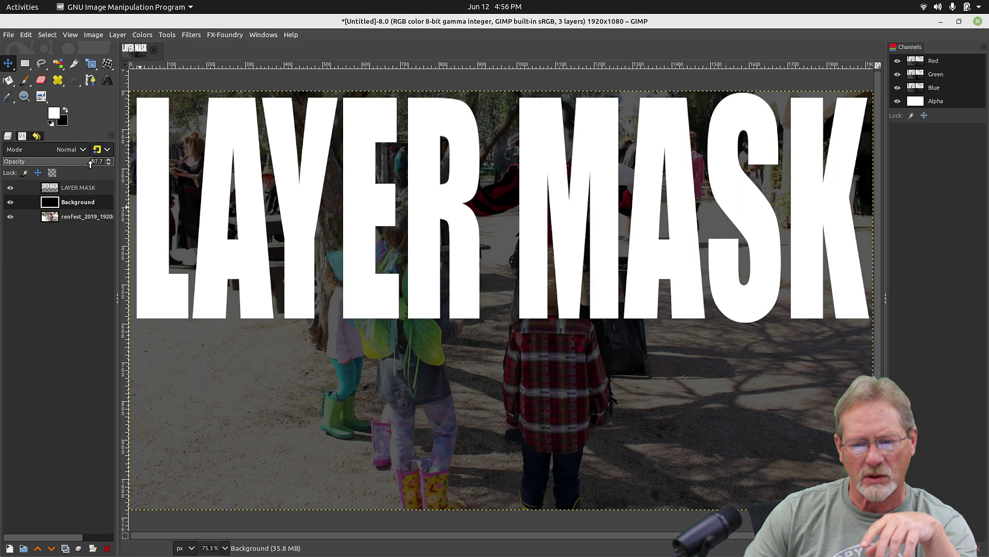
{"action": "left_click_drag", "start_coordinate": [90, 161], "coordinate": [29, 161]}
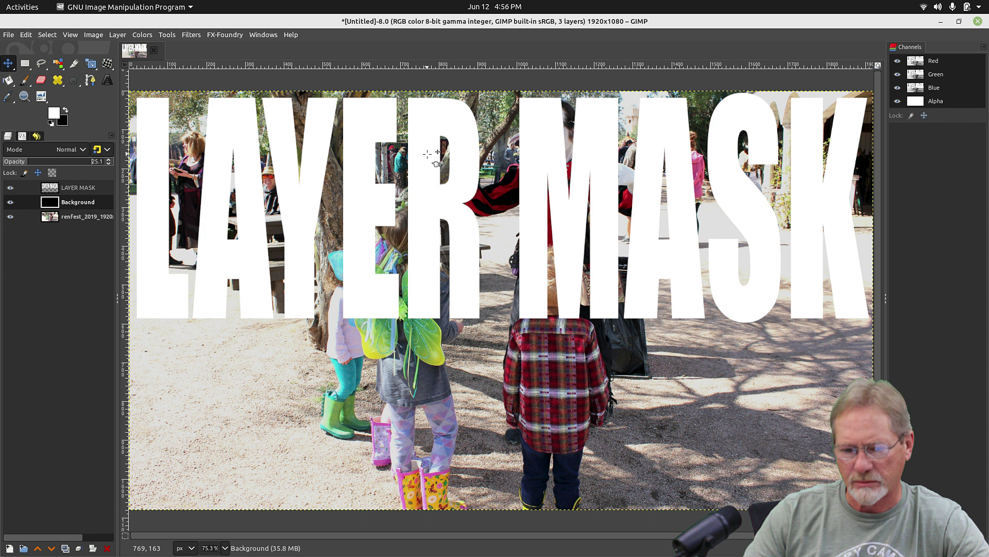
{"action": "left_click_drag", "start_coordinate": [427, 154], "coordinate": [428, 151]}
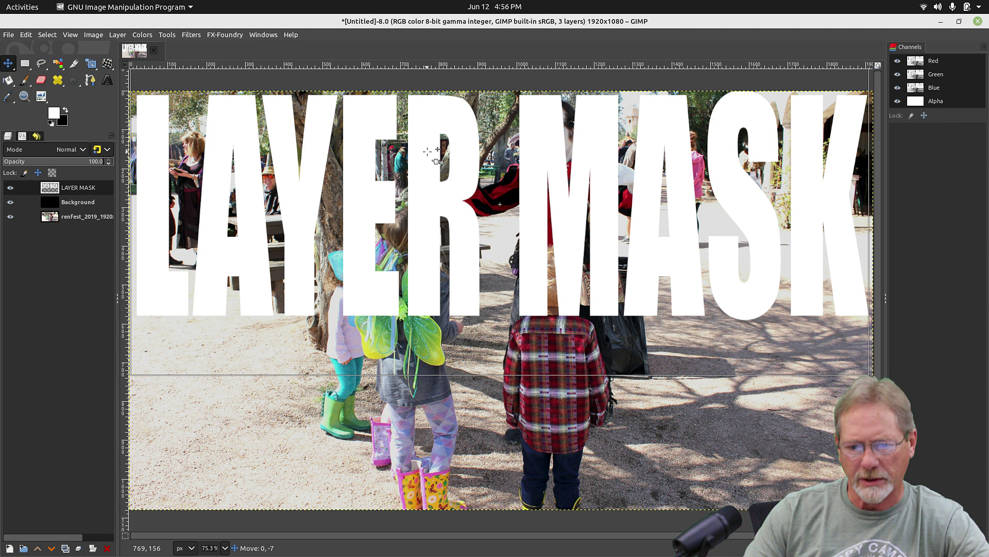
{"action": "left_click_drag", "start_coordinate": [427, 151], "coordinate": [427, 151]}
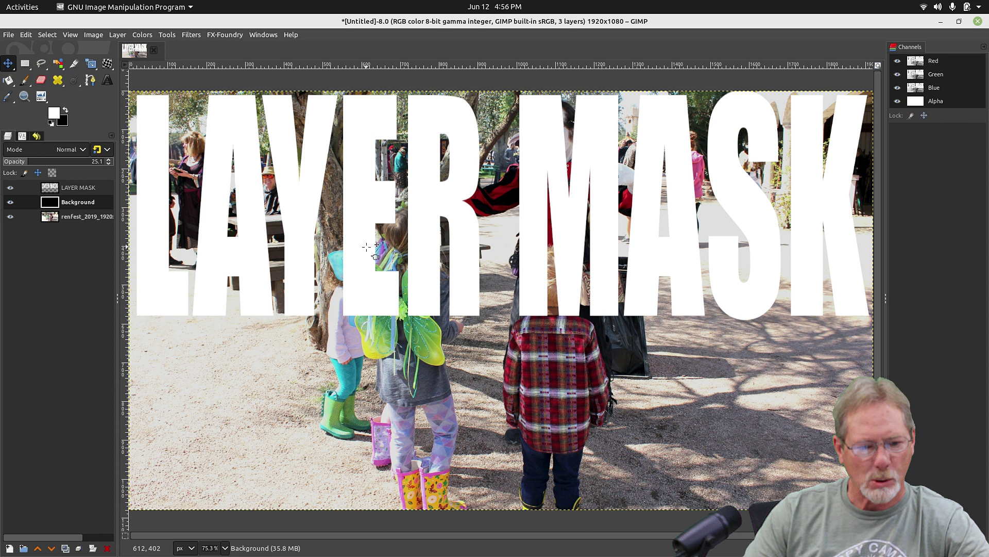
{"action": "left_click_drag", "start_coordinate": [15, 164], "coordinate": [113, 165]}
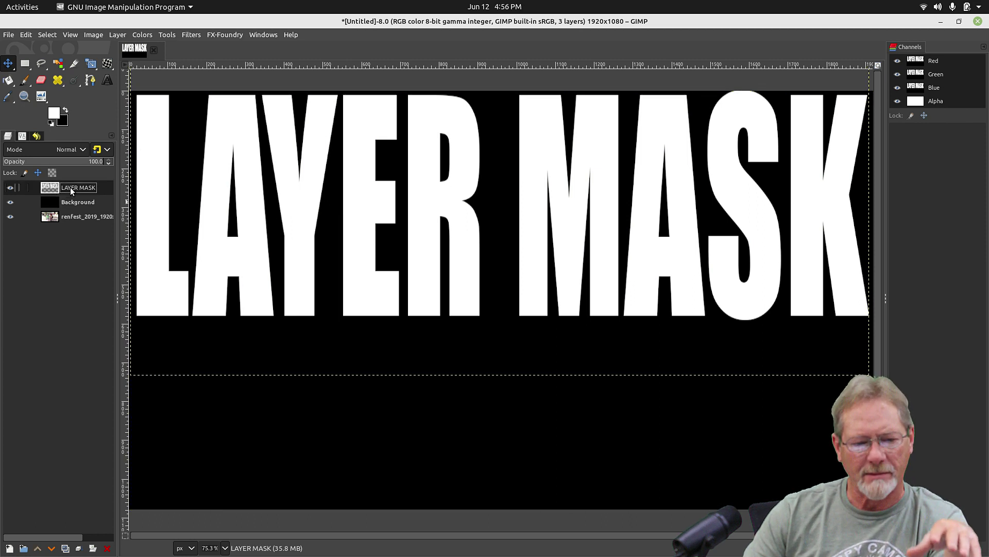
Merge the LAYER MASK text layer down into the black Background.
{"action": "left_click", "coordinate": [72, 202]}
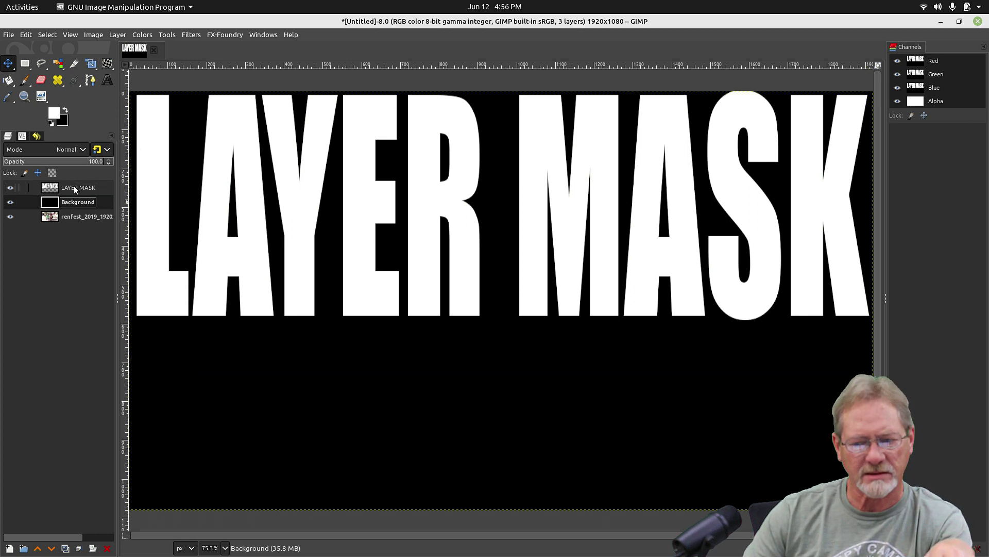
{"action": "left_click", "coordinate": [74, 188]}
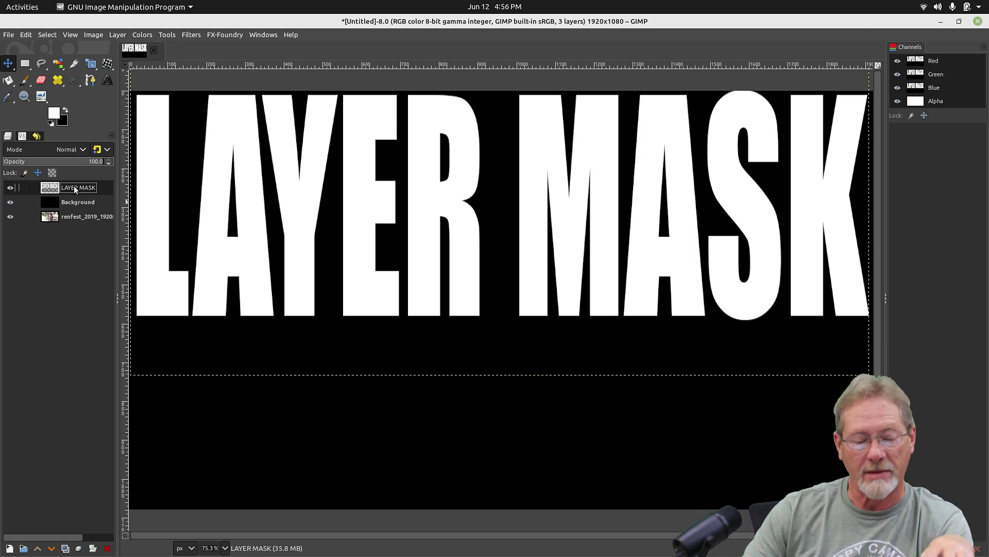
{"action": "right_click", "coordinate": [75, 189]}
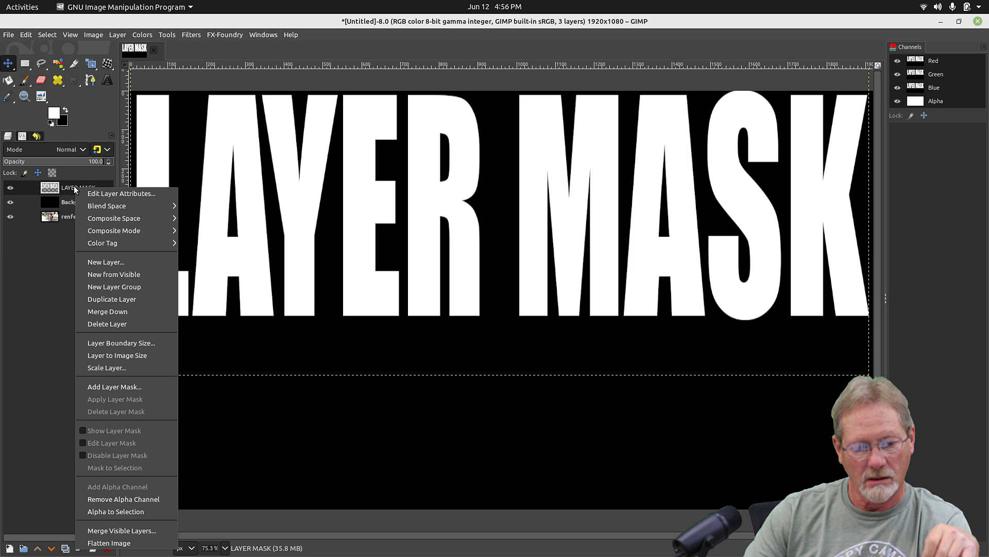
{"action": "left_click", "coordinate": [99, 312]}
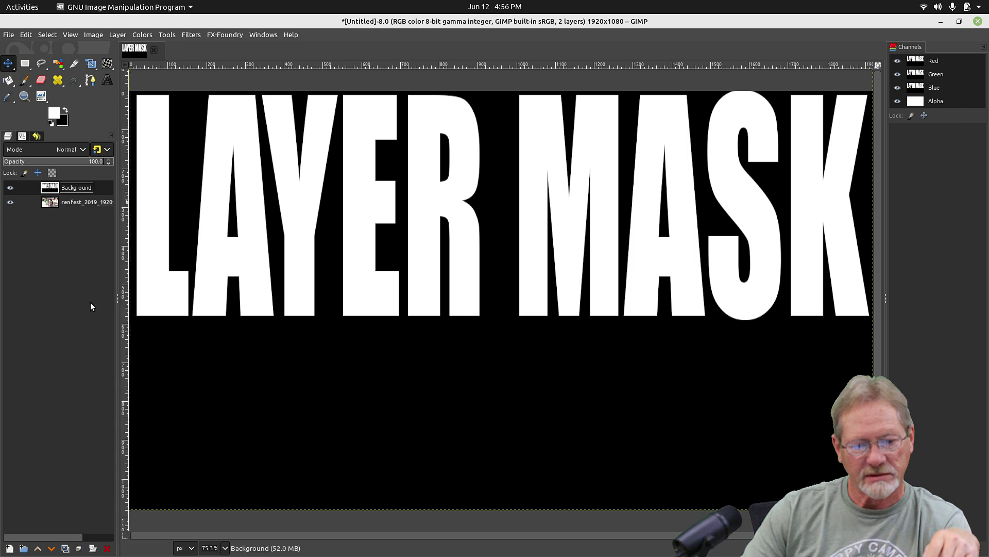
Rename the merged layer to TEXT MASK.
{"action": "double_click", "coordinate": [77, 187]}
{"action": "type", "text": "TEXT MASK"}
{"action": "key", "text": "Return"}
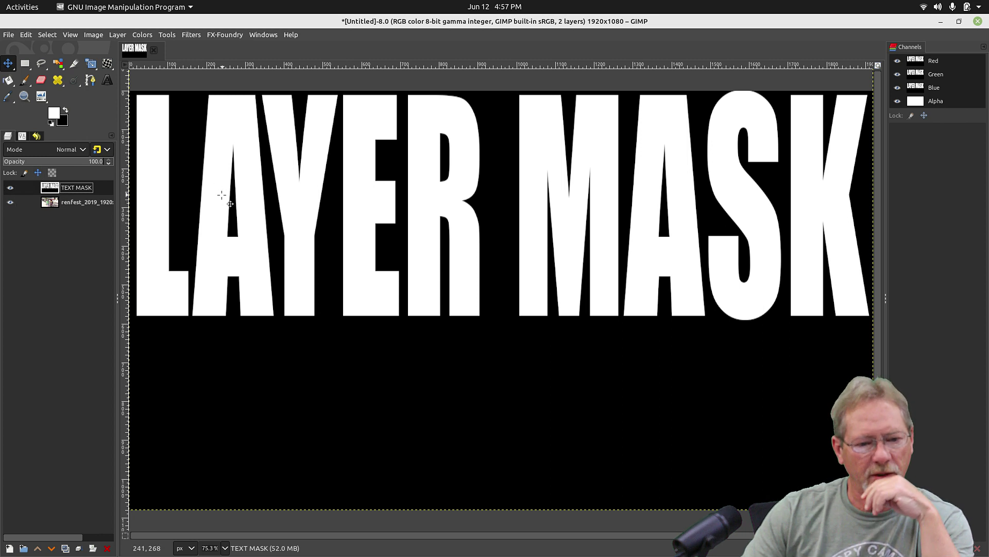
Select all the white LAYER MASK letters with the Select by Color tool.
{"action": "left_click", "coordinate": [60, 64]}
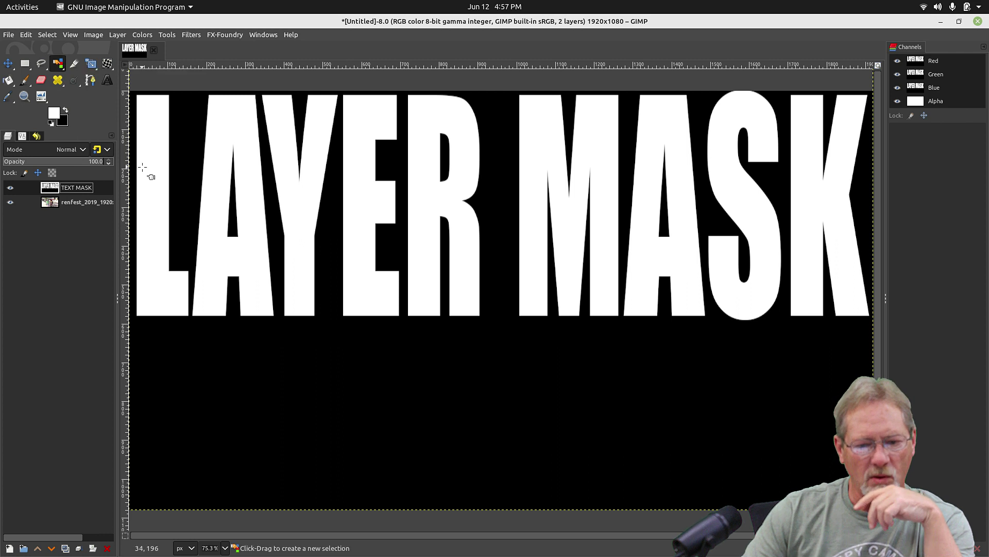
{"action": "left_click", "coordinate": [150, 151]}
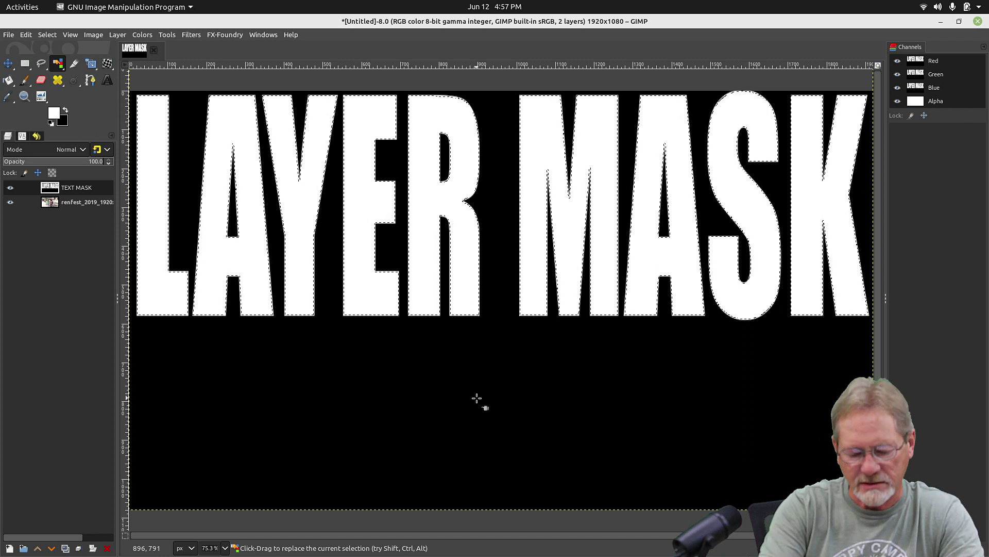
{"action": "key", "text": "ctrl"}
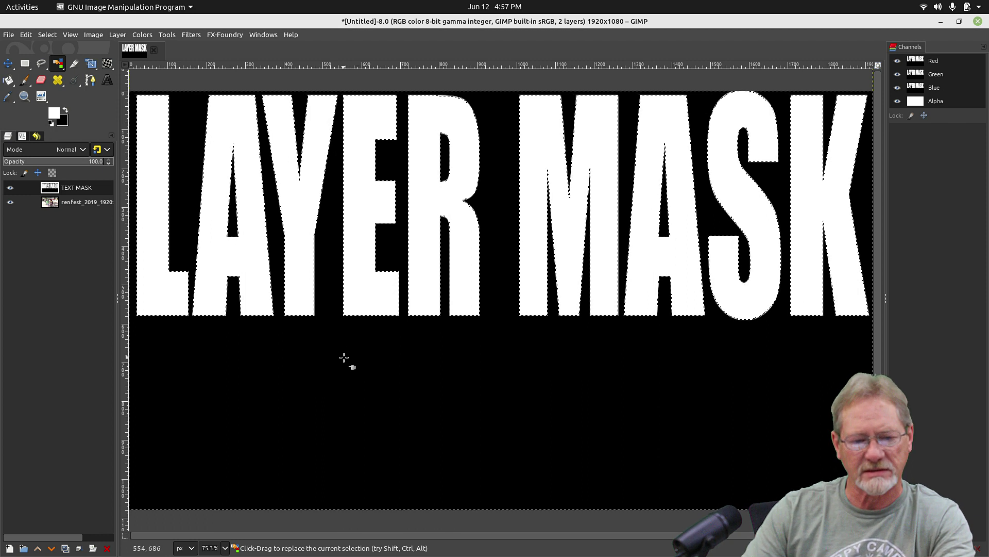
Add a layer mask from the letter selection to TEXT MASK, then select none.
{"action": "right_click", "coordinate": [63, 187]}
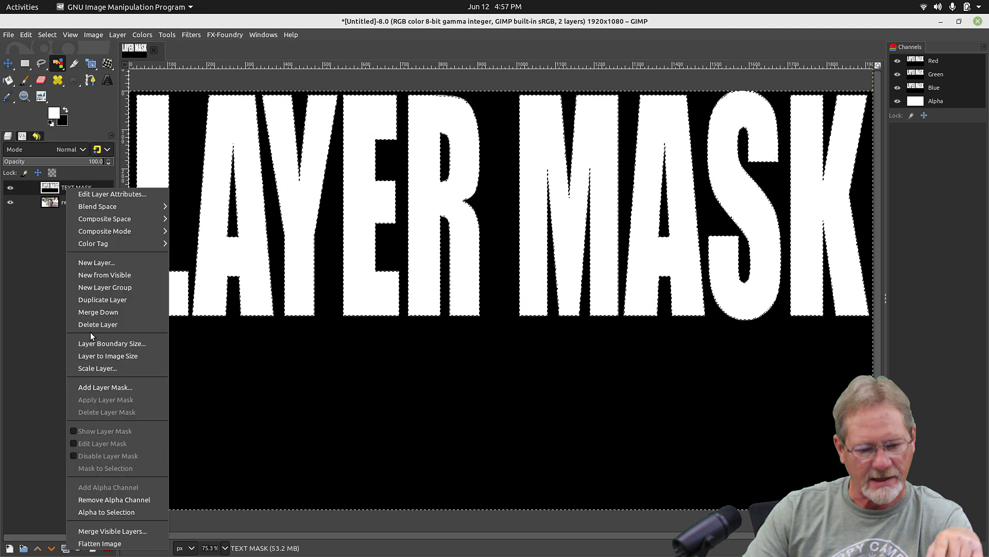
{"action": "left_click", "coordinate": [96, 387]}
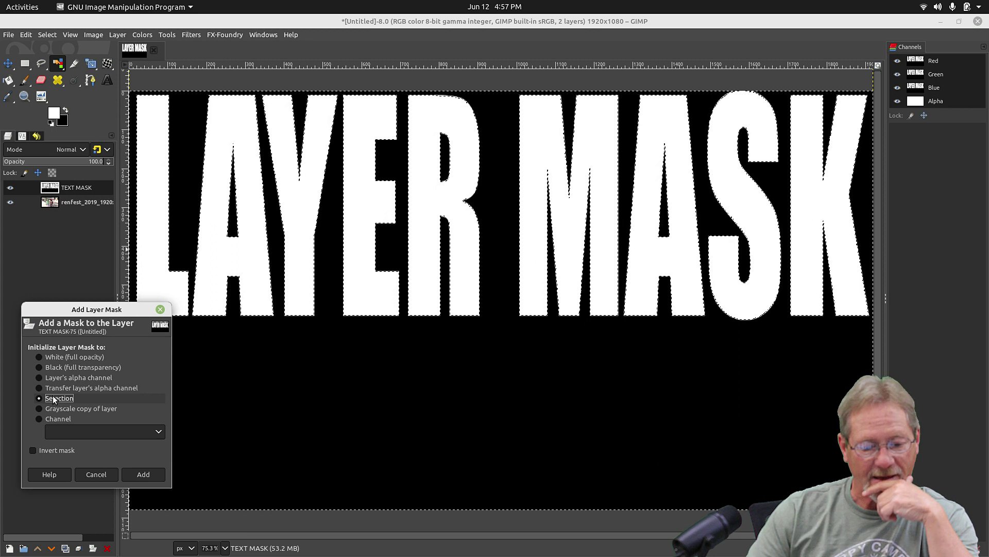
{"action": "left_click", "coordinate": [146, 474]}
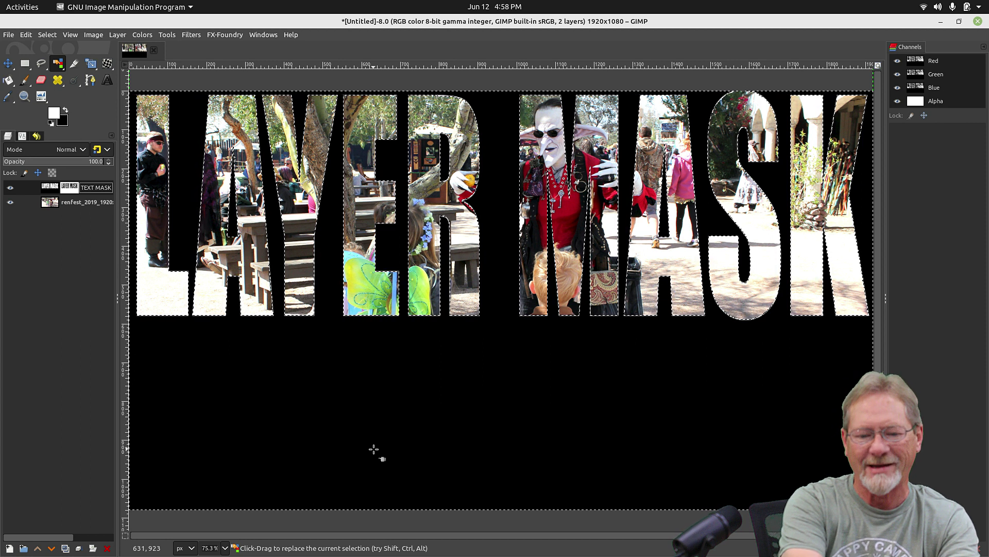
{"action": "key", "text": "ctrl+shift+a"}
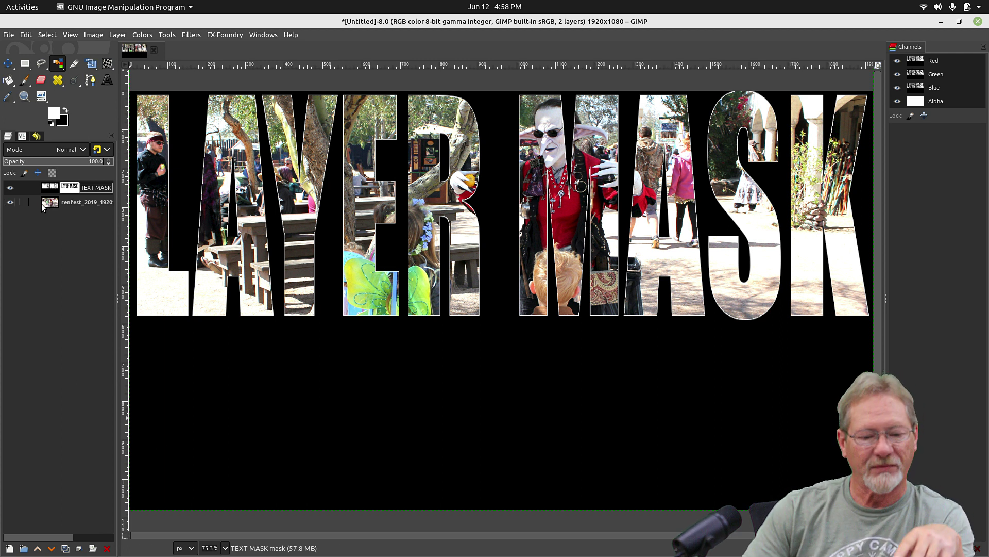
Apply the TEXT MASK layer mask and merge the layer down onto the fairground photo.
{"action": "right_click", "coordinate": [69, 186]}
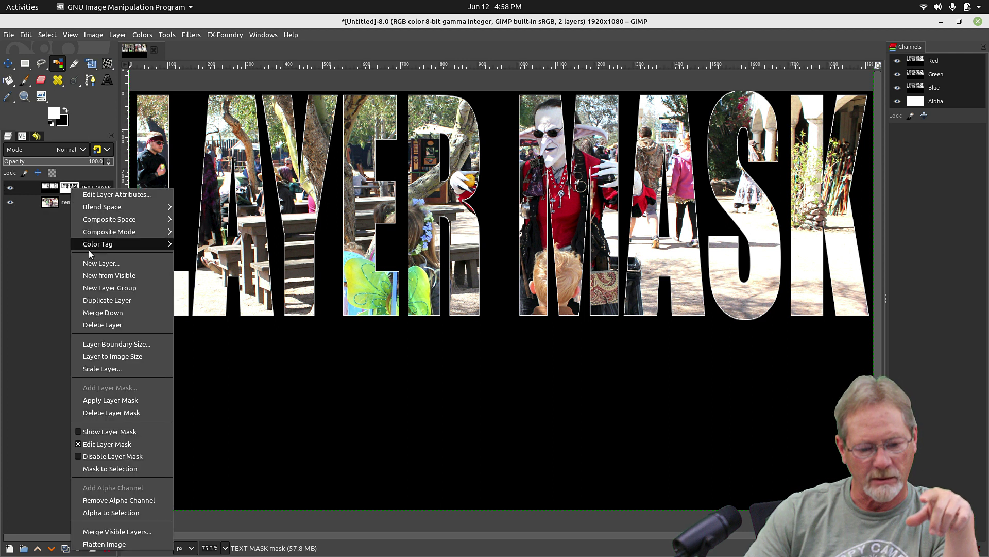
{"action": "left_click", "coordinate": [94, 400]}
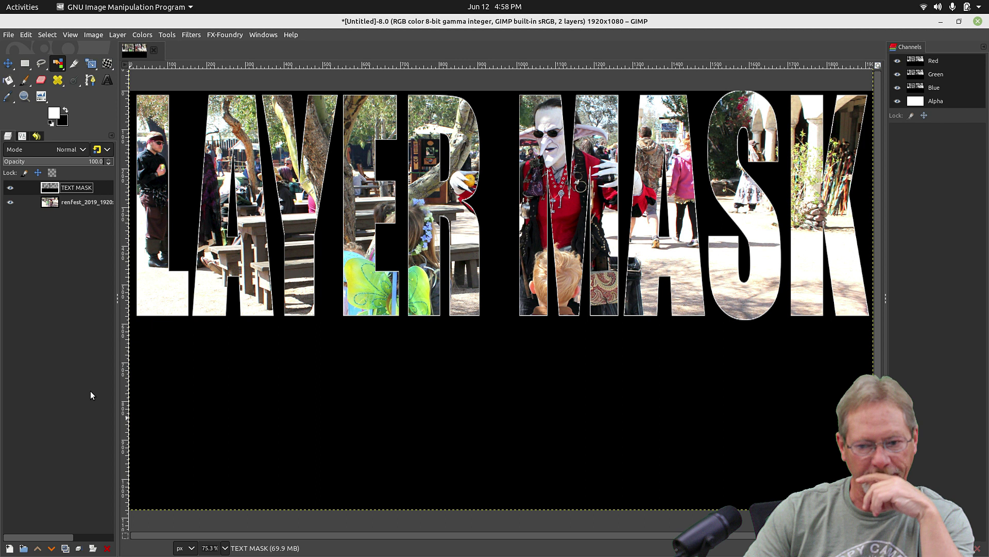
{"action": "right_click", "coordinate": [72, 189]}
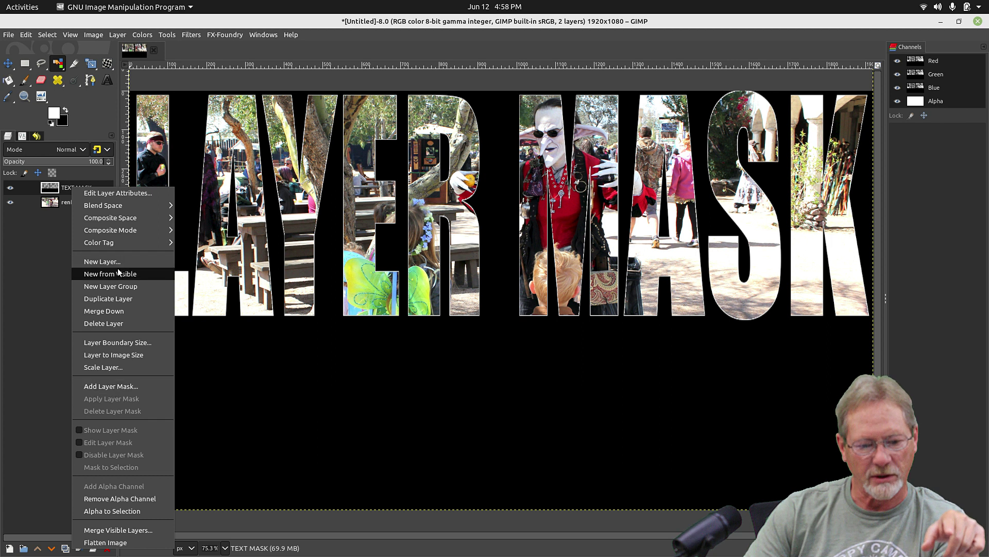
{"action": "left_click", "coordinate": [104, 310]}
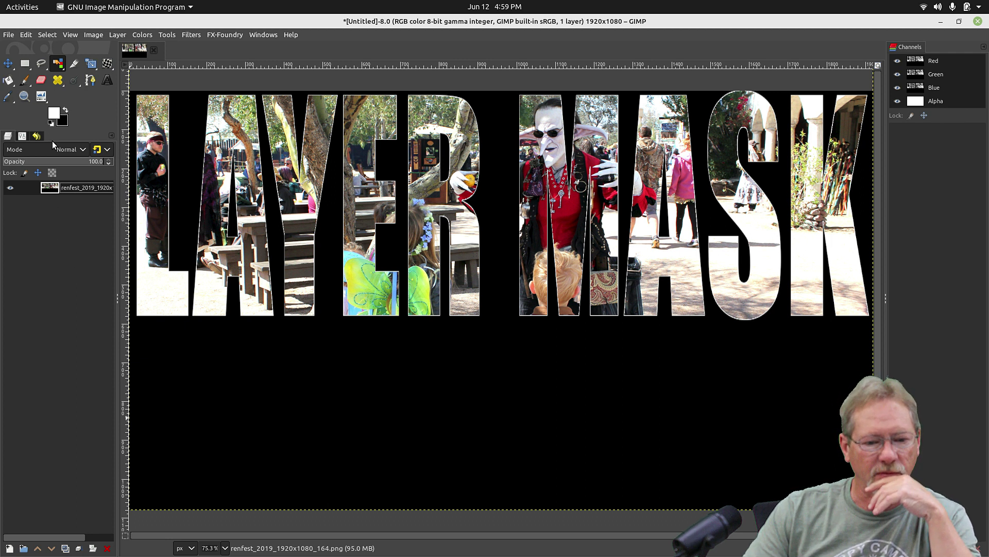
Set the foreground to purple 650456 and bucket-fill the black area around the letters.
{"action": "left_click", "coordinate": [53, 114]}
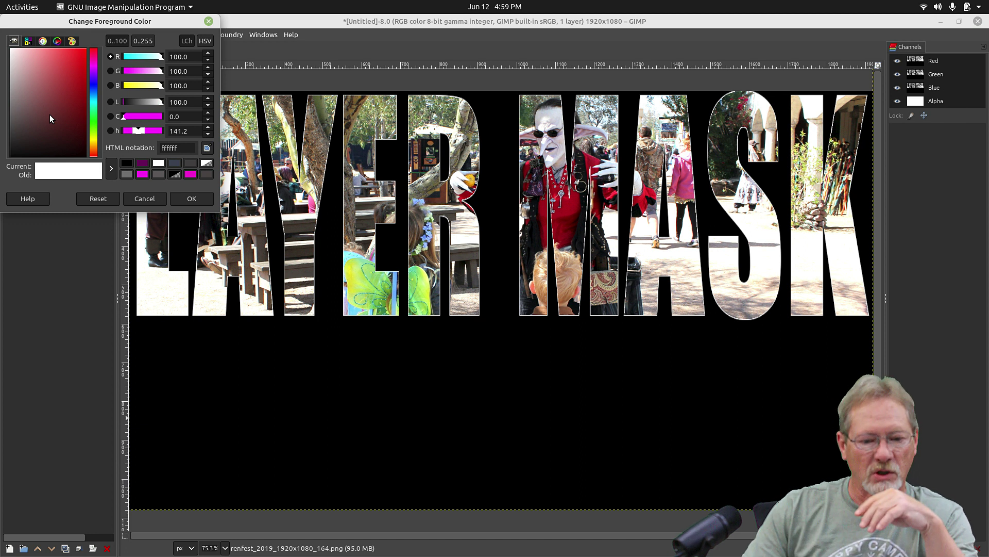
{"action": "left_click", "coordinate": [143, 164]}
{"action": "left_click", "coordinate": [179, 197]}
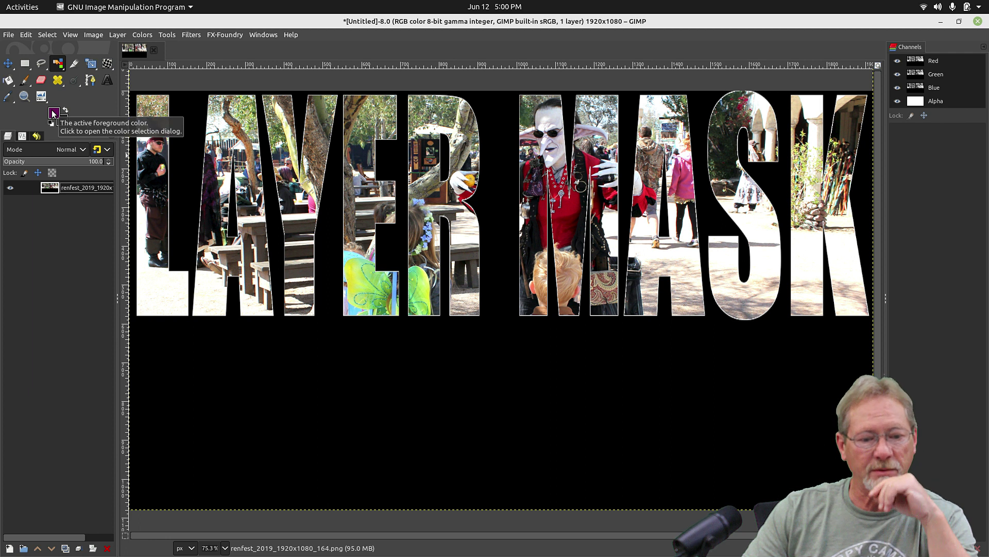
{"action": "left_click", "coordinate": [8, 80]}
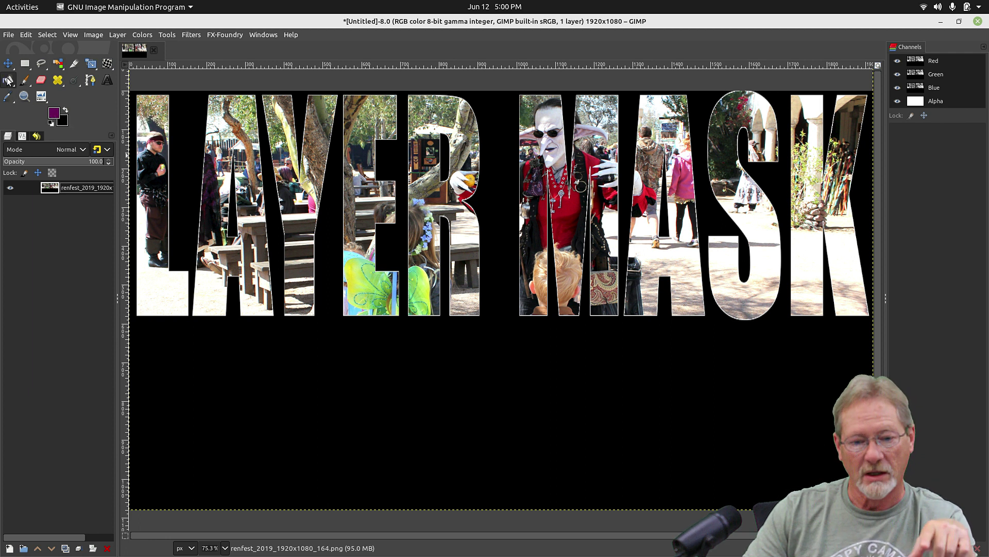
{"action": "left_click", "coordinate": [432, 399]}
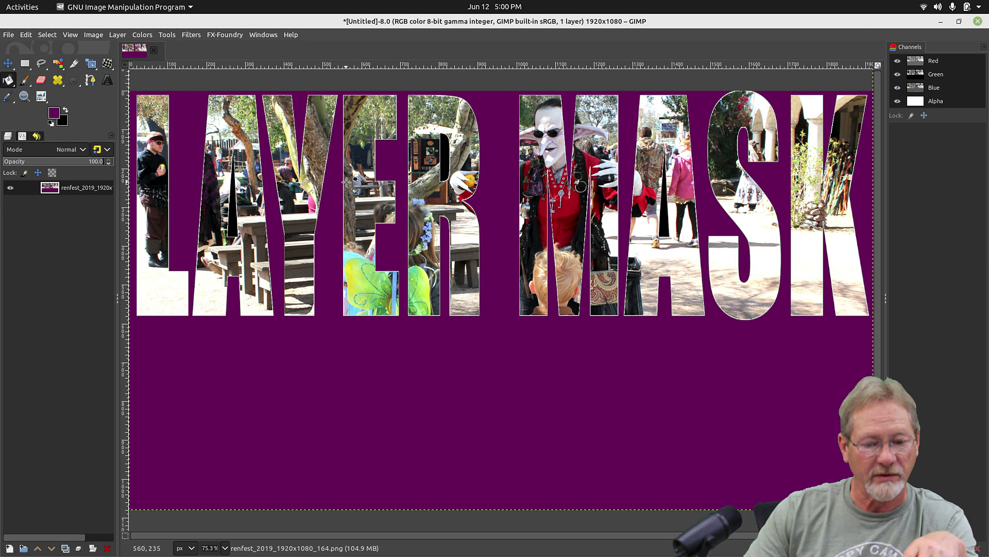
Fill the black sliver inside LAYER's A purple, undo the stray strokes in R and MASK's A, then choose Select by Color.
{"action": "left_click", "coordinate": [233, 219]}
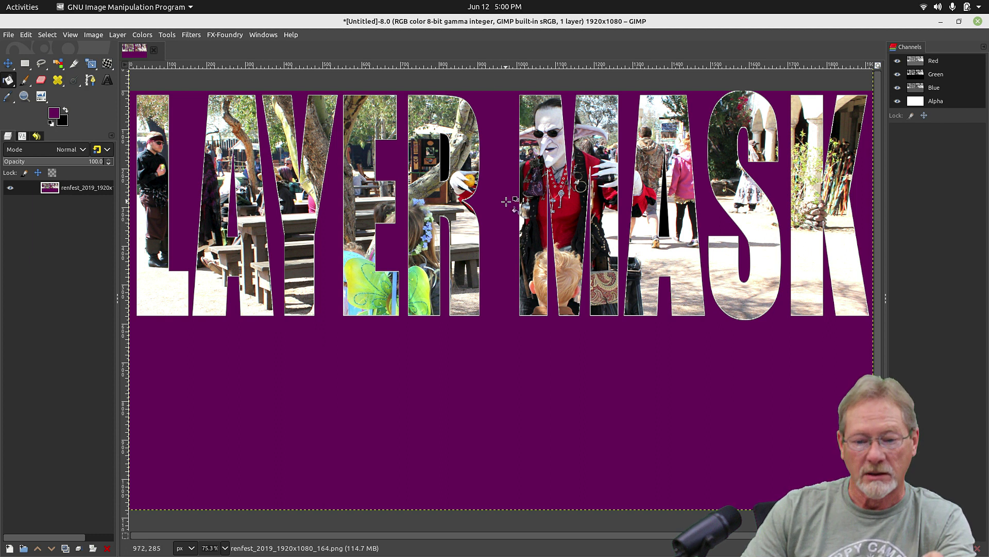
{"action": "key", "text": "ctrl+z"}
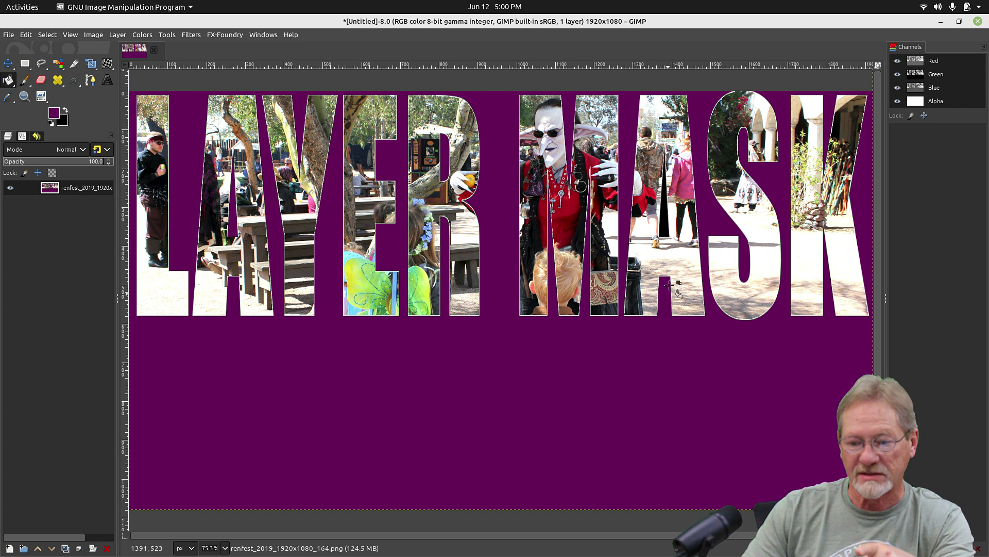
{"action": "key", "text": "ctrl+z"}
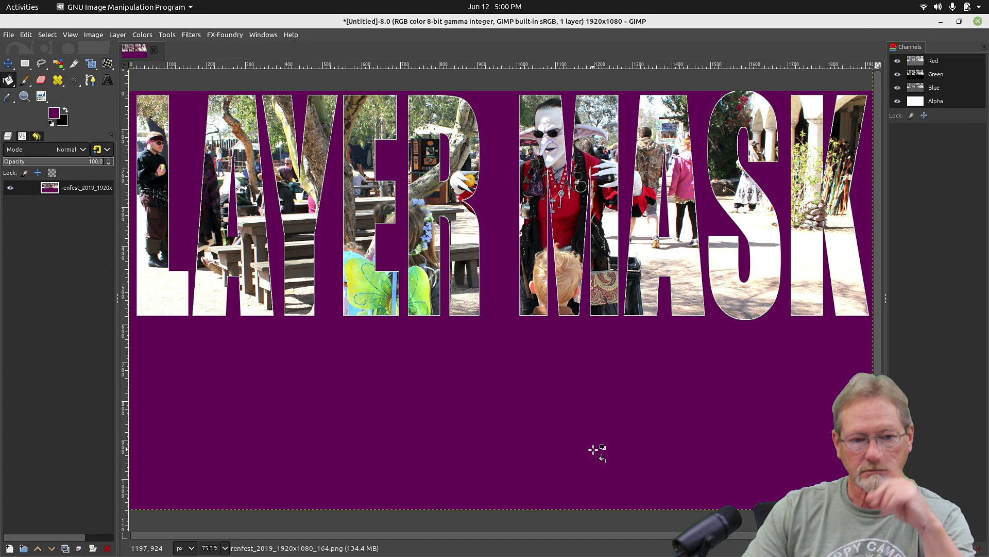
{"action": "left_click", "coordinate": [61, 63]}
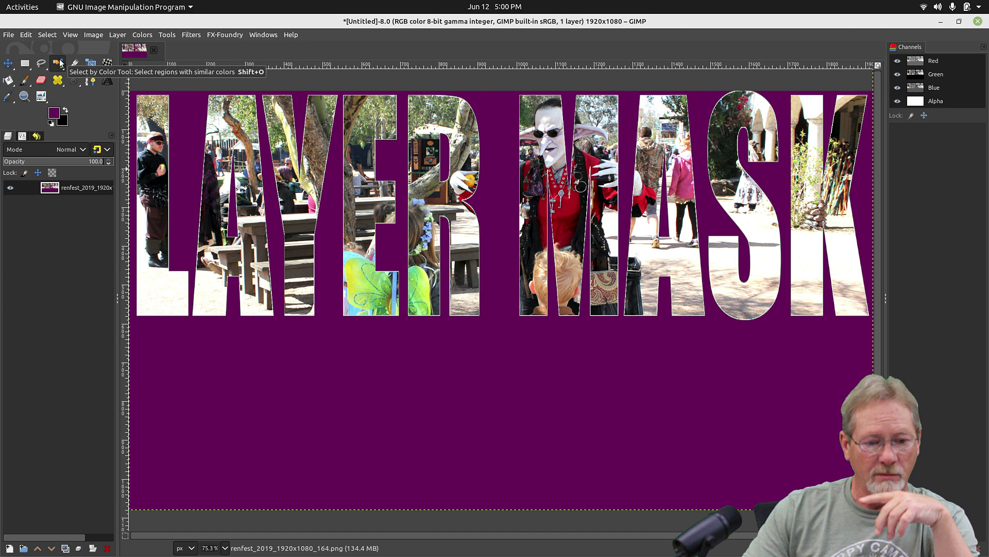
Select the purple background areas by colour and delete them, leaving transparency.
{"action": "left_click", "coordinate": [21, 137]}
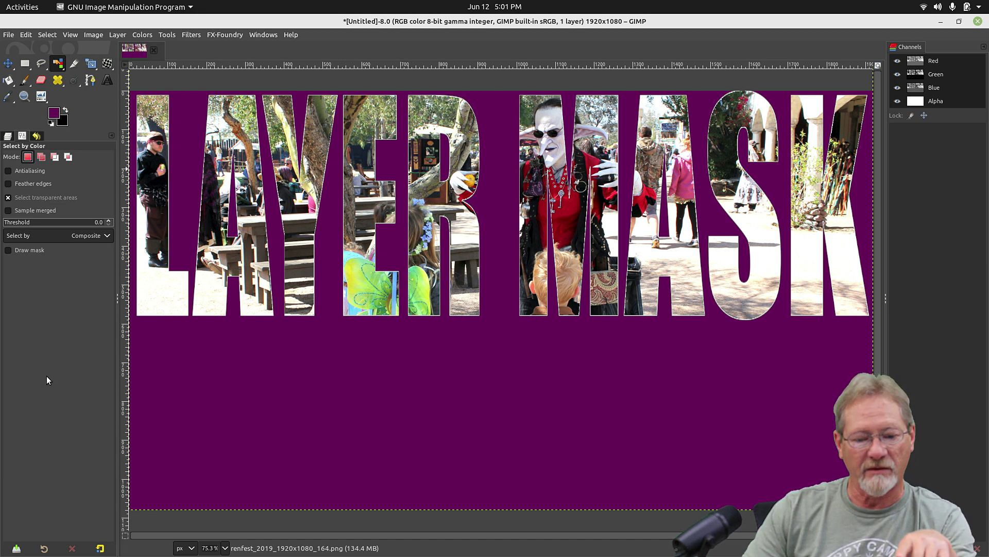
{"action": "left_click", "coordinate": [275, 382]}
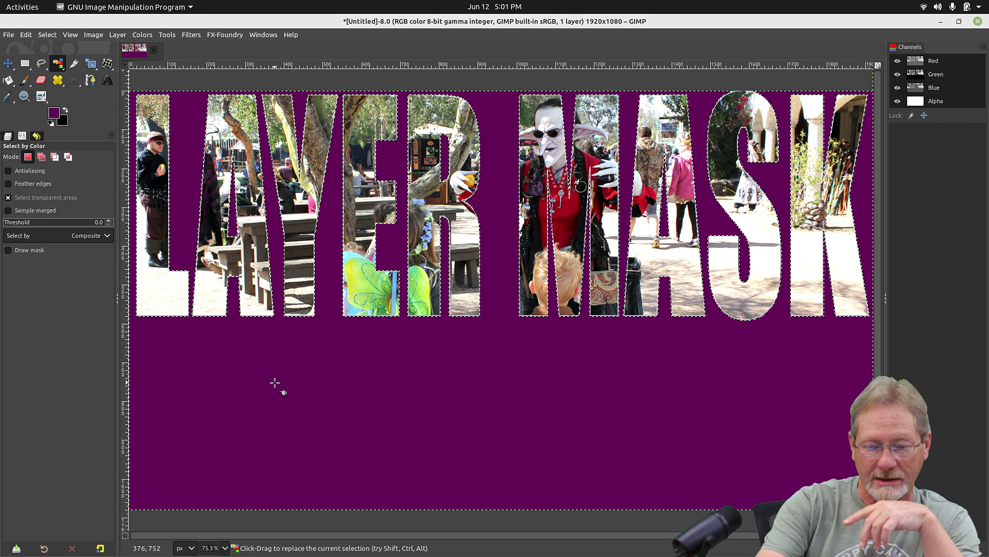
{"action": "key", "text": "Delete"}
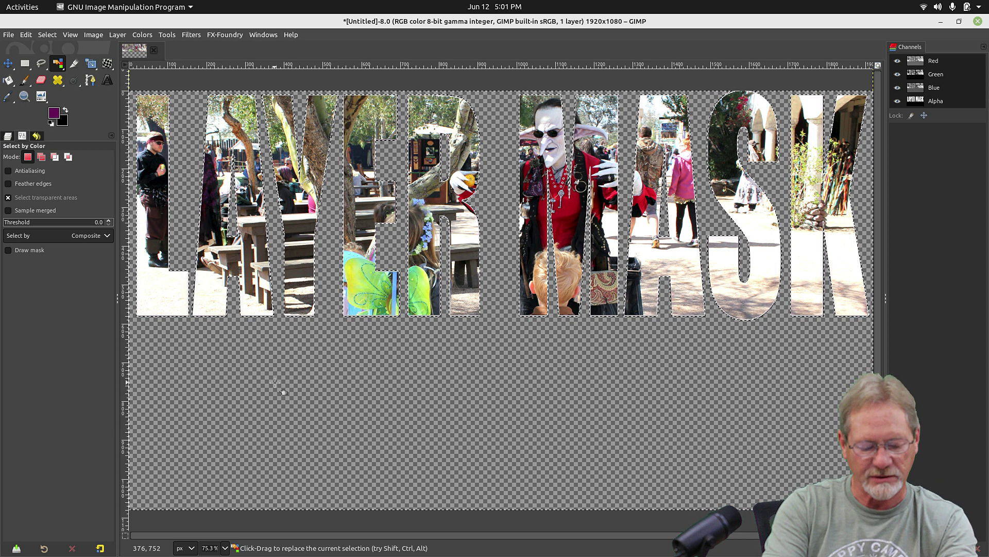
Preview the Add and Intersect selection modes with Shift and Ctrl, then show the Layers list.
{"action": "key", "text": "shift"}
{"action": "key", "text": "ctrl"}
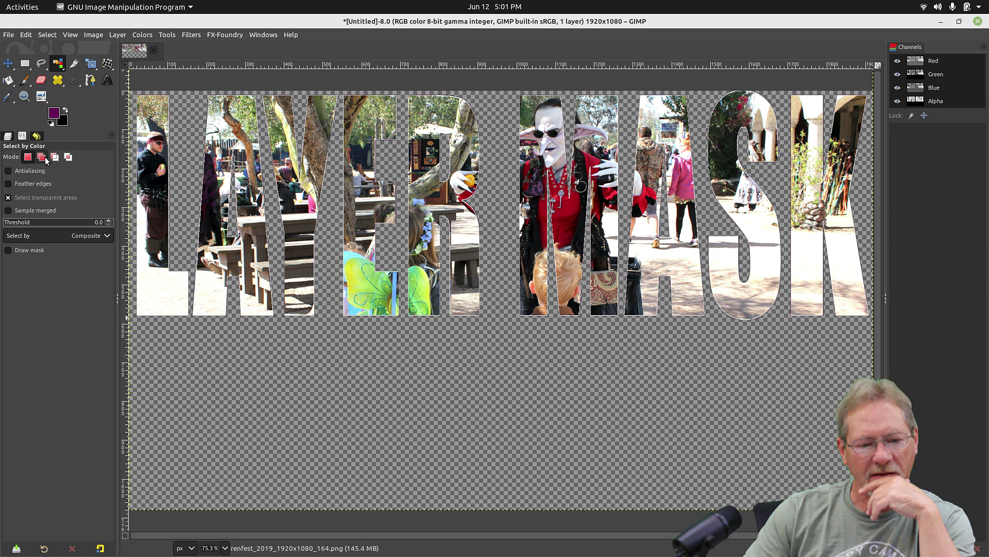
{"action": "left_click", "coordinate": [8, 137]}
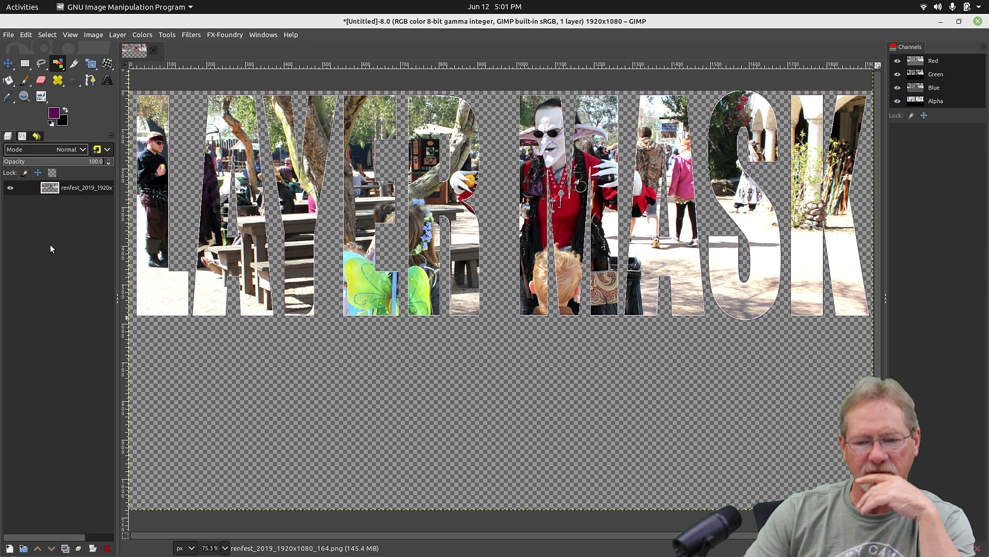
Crop to a 1920 × 600 strip from the image top down to just below the lettering.
{"action": "left_click", "coordinate": [74, 63]}
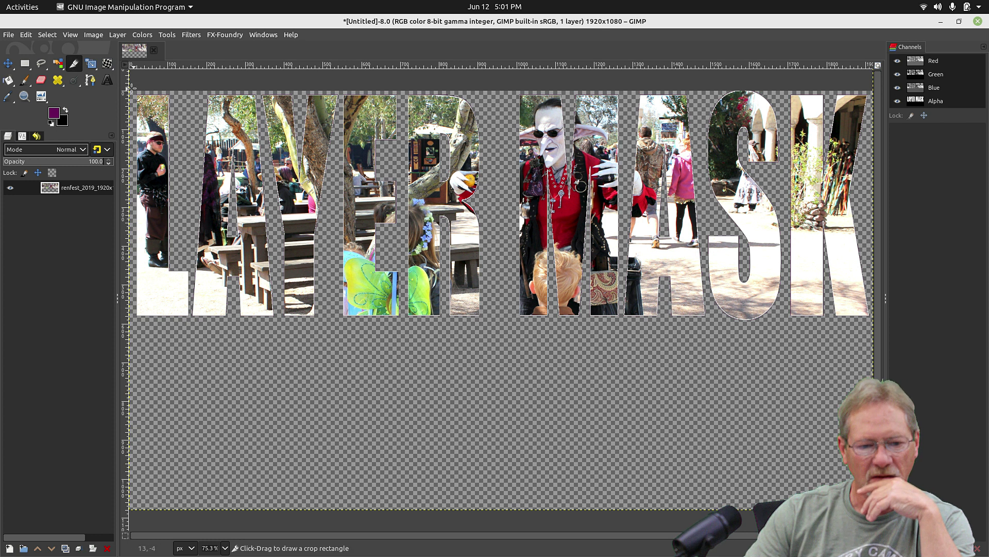
{"action": "left_click_drag", "start_coordinate": [130, 93], "coordinate": [932, 326]}
{"action": "left_click_drag", "start_coordinate": [153, 193], "coordinate": [81, 197]}
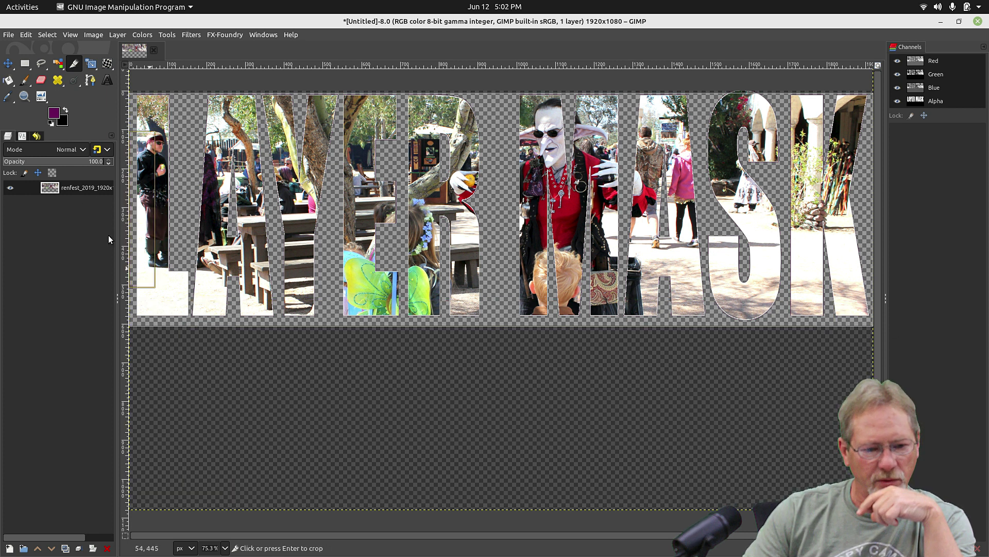
{"action": "left_click", "coordinate": [21, 135]}
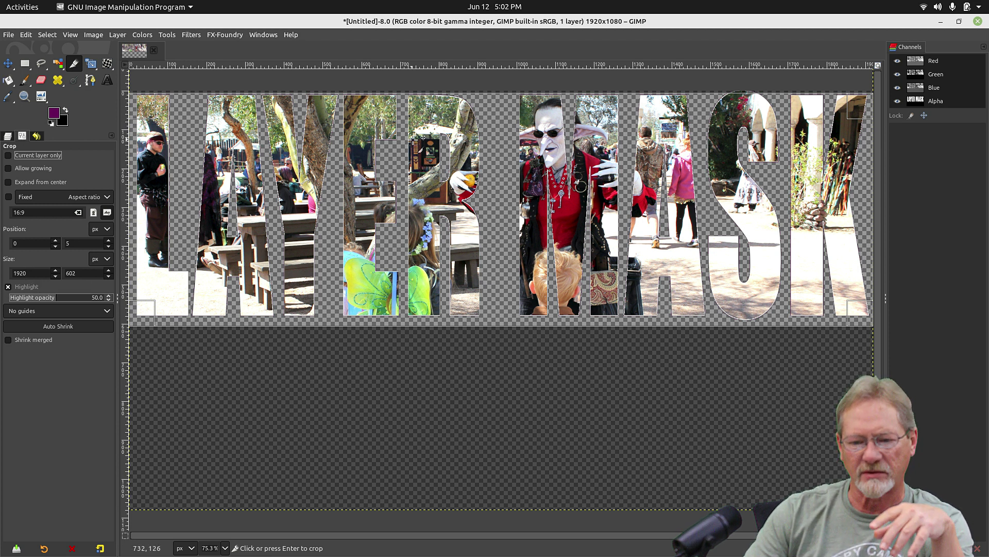
{"action": "left_click_drag", "start_coordinate": [494, 106], "coordinate": [493, 78]}
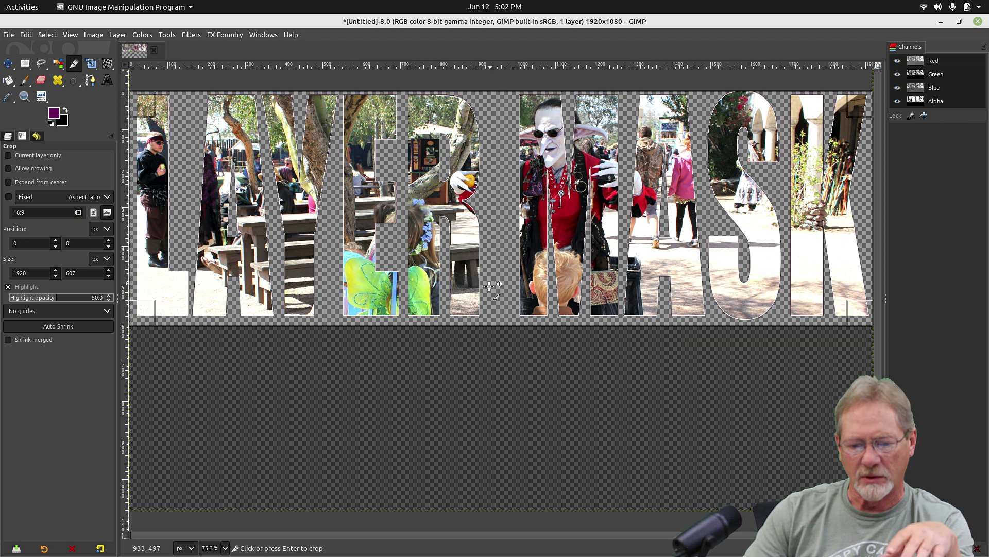
{"action": "left_click_drag", "start_coordinate": [484, 324], "coordinate": [485, 319]}
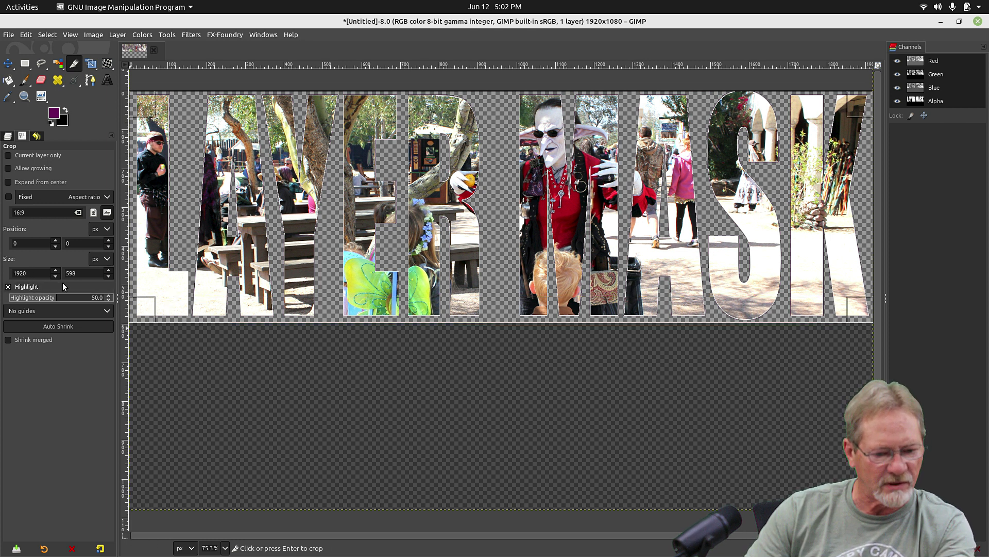
{"action": "double_click", "coordinate": [82, 276]}
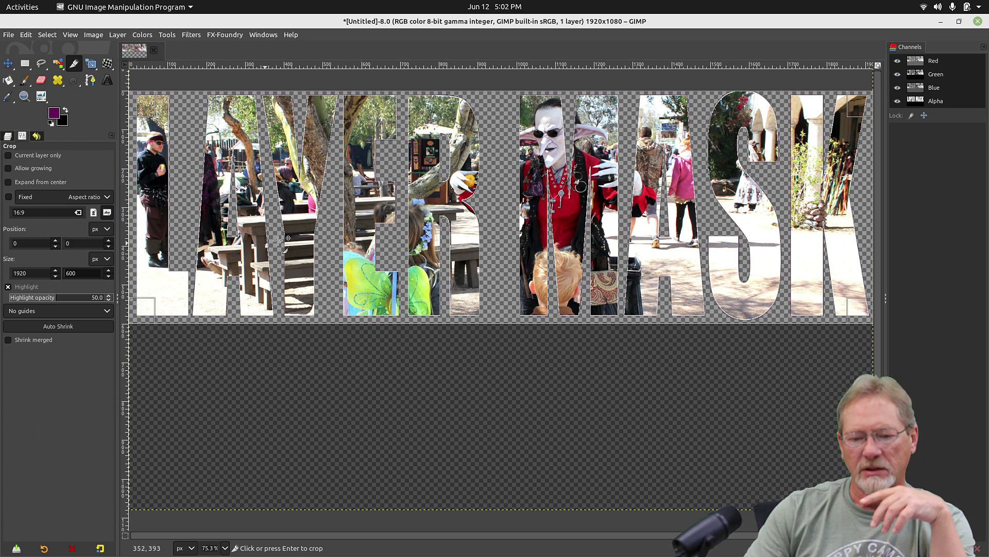
{"action": "left_click", "coordinate": [449, 183]}
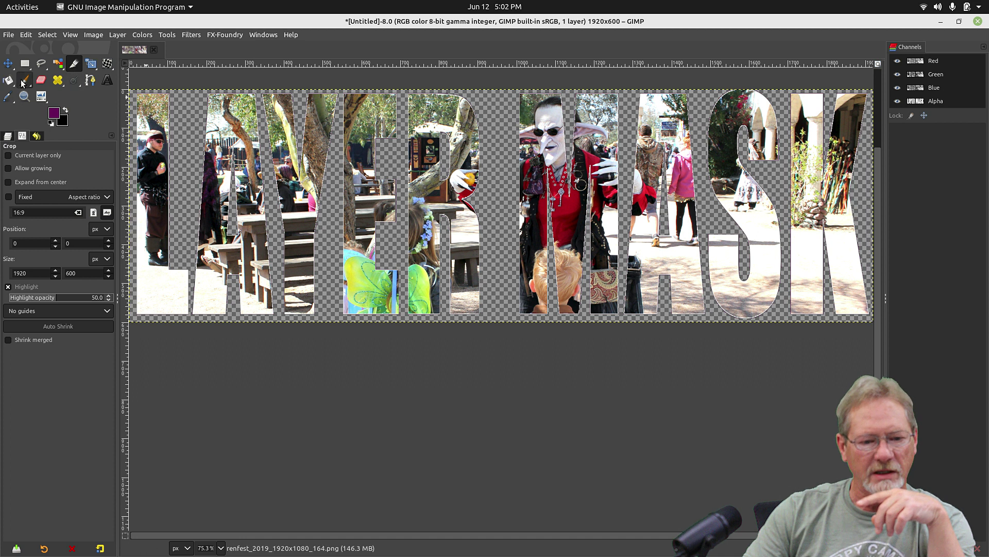
Save As the work under the name gimp_layer_mask2_text.xcf.
{"action": "left_click", "coordinate": [6, 37]}
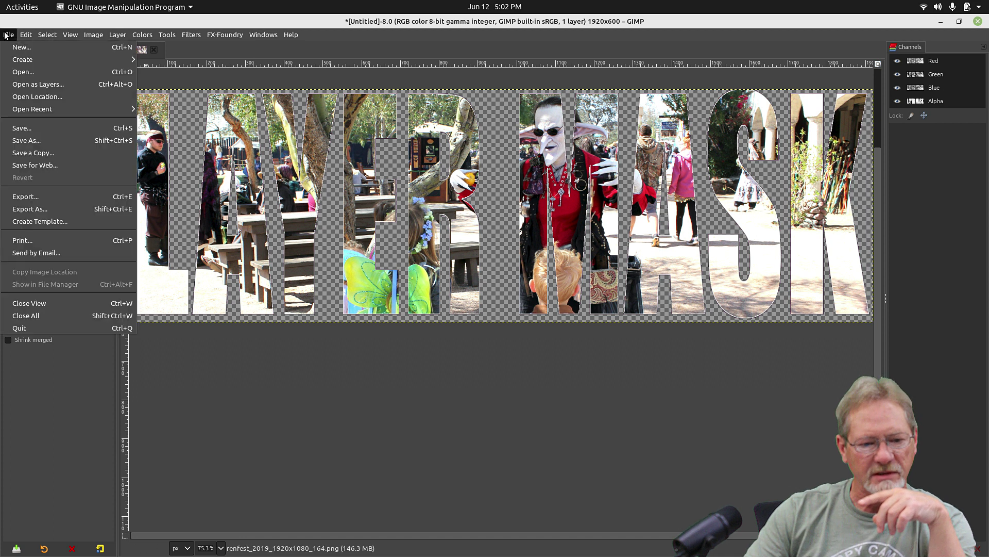
{"action": "left_click", "coordinate": [22, 139]}
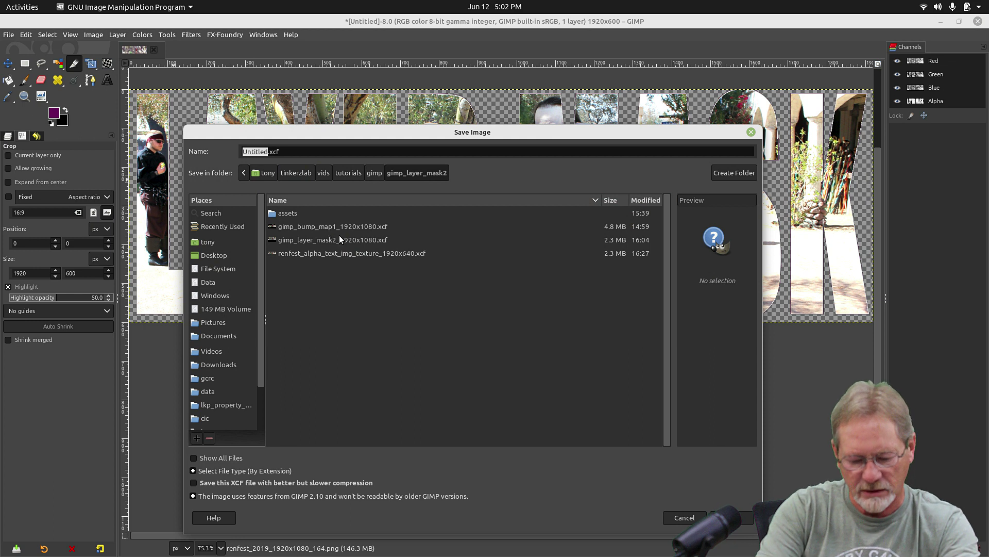
{"action": "type", "text": "GI"}
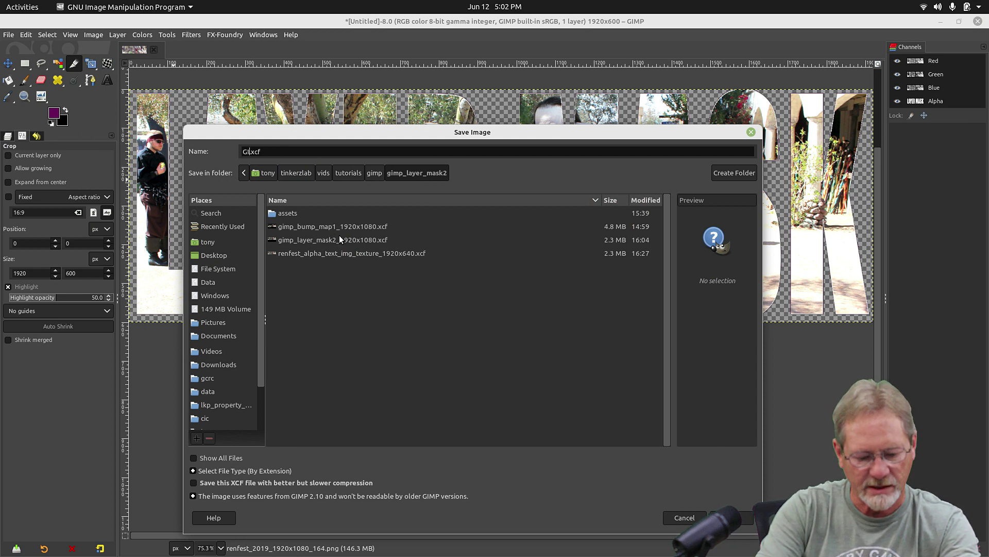
{"action": "key", "text": "BackSpace"}
{"action": "type", "text": "gmp"}
{"action": "key", "text": "BackSpace"}
{"action": "key", "text": "BackSpace"}
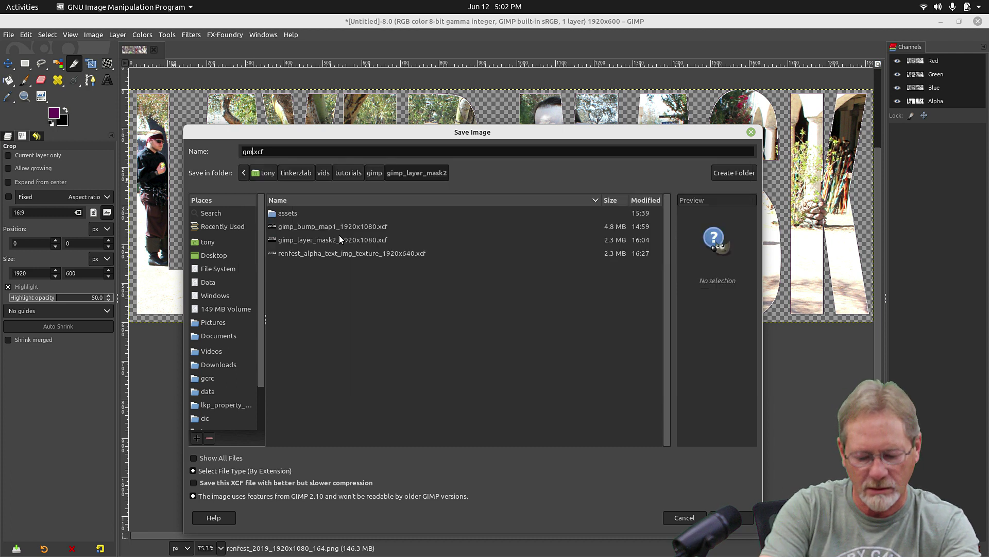
{"action": "type", "text": "imp"}
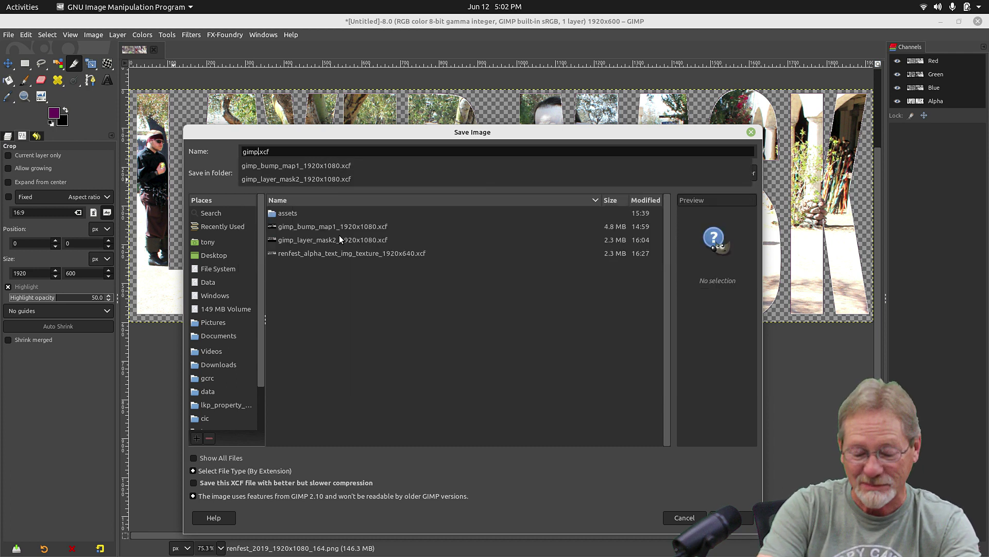
{"action": "type", "text": "_layer"}
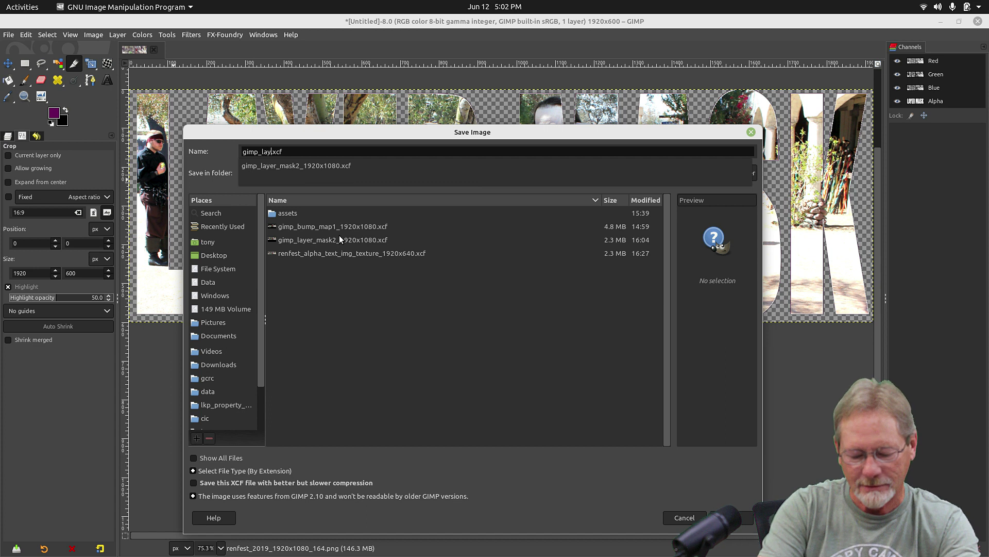
{"action": "type", "text": "_,ask"}
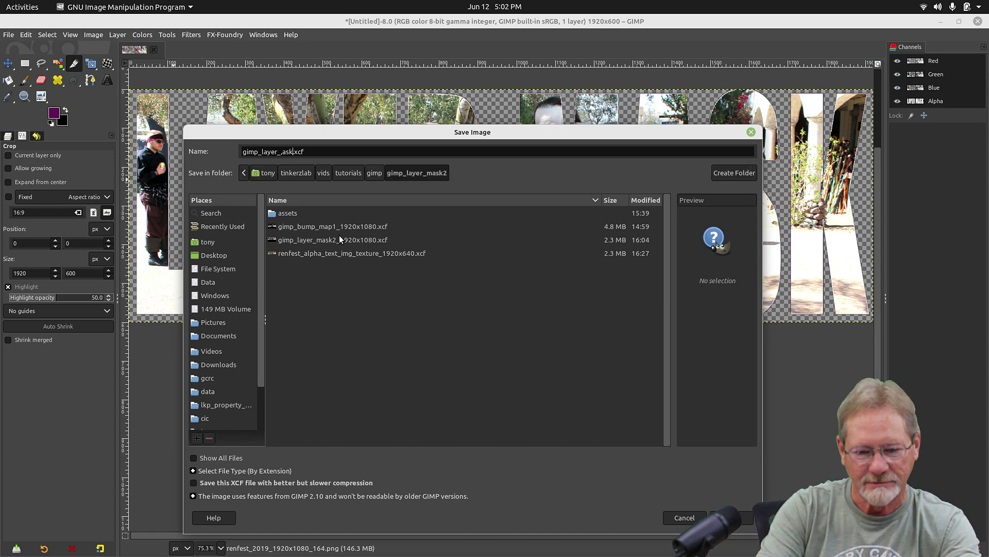
{"action": "key", "text": "BackSpace"}
{"action": "key", "text": "BackSpace"}
{"action": "key", "text": "BackSpace"}
{"action": "key", "text": "BackSpace"}
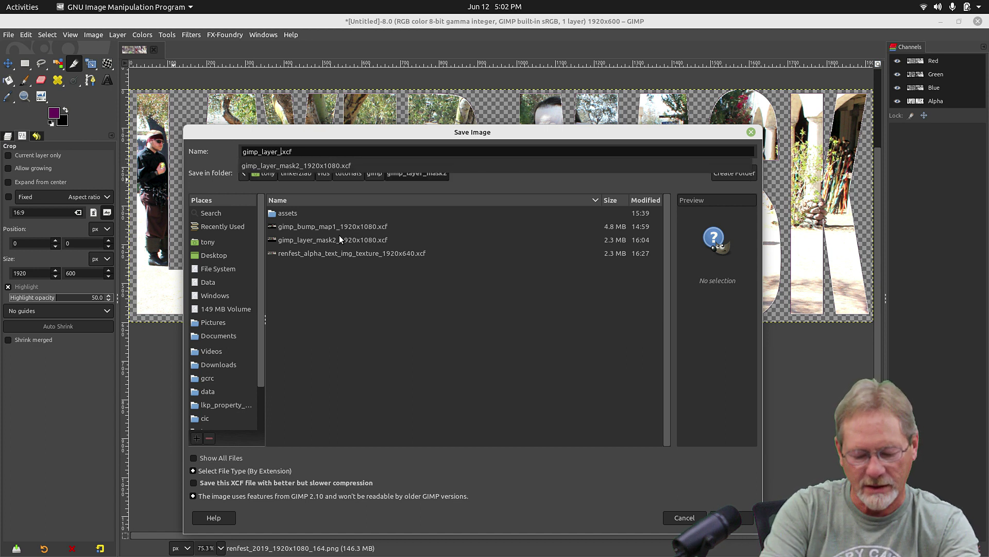
{"action": "type", "text": "mask"}
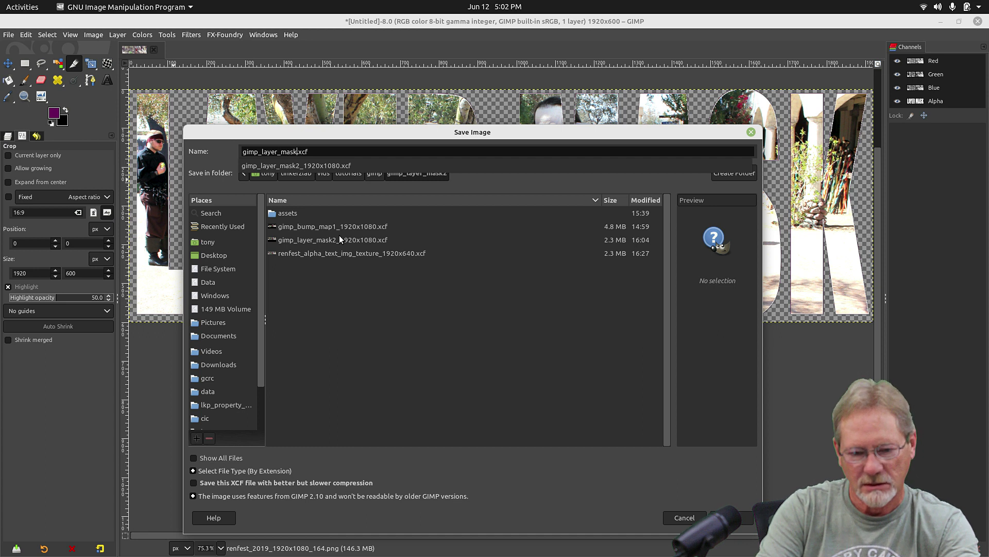
{"action": "type", "text": "2"}
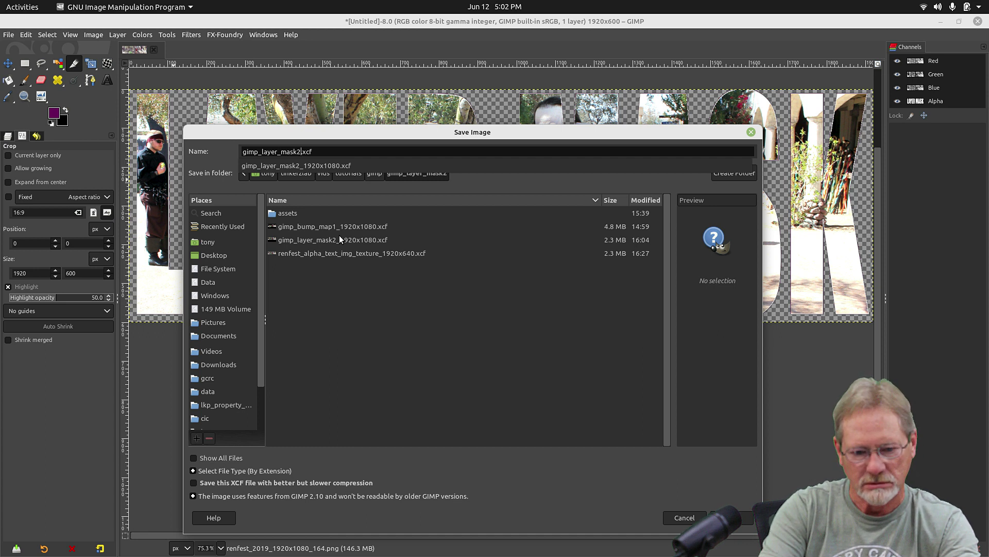
{"action": "type", "text": "_"}
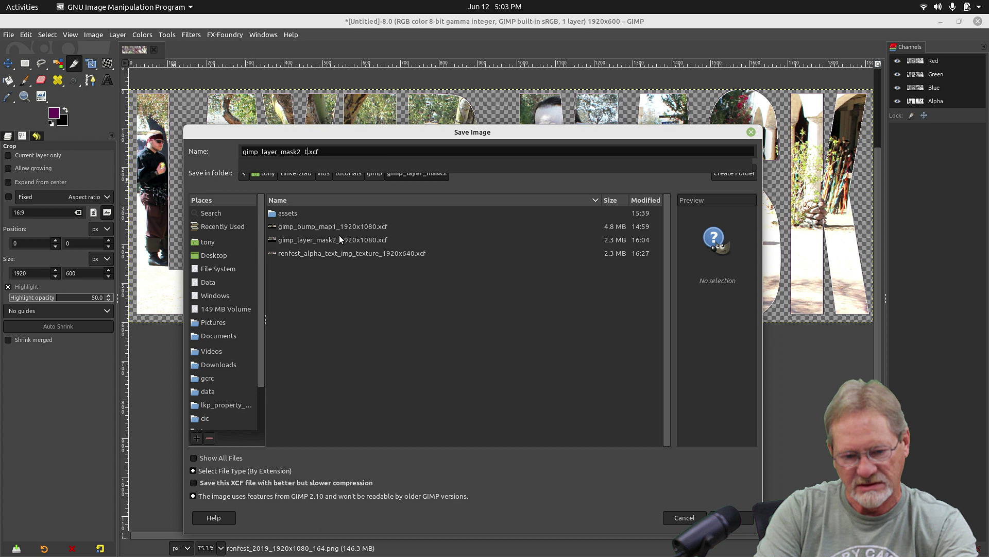
{"action": "type", "text": "text"}
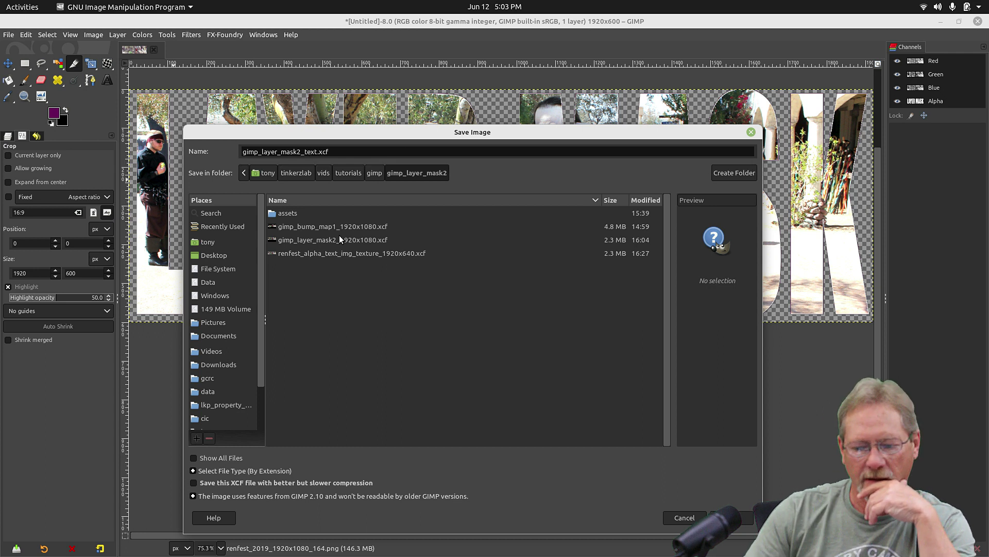
{"action": "left_click", "coordinate": [737, 517]}
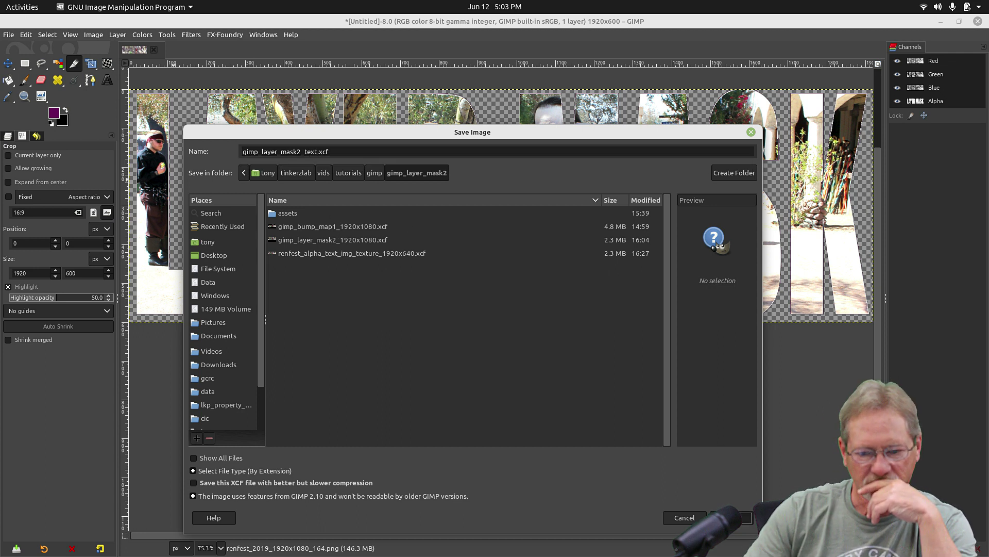
Export as gimp_layer_mask2_text.png with default PNG options, then switch to the file manager.
{"action": "left_click", "coordinate": [9, 35]}
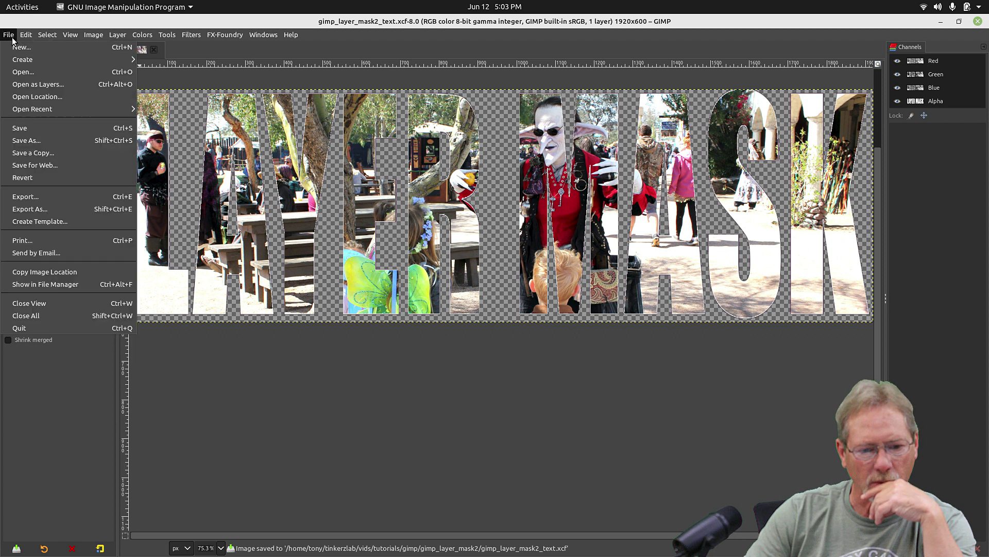
{"action": "left_click", "coordinate": [34, 209]}
{"action": "left_click", "coordinate": [334, 101]}
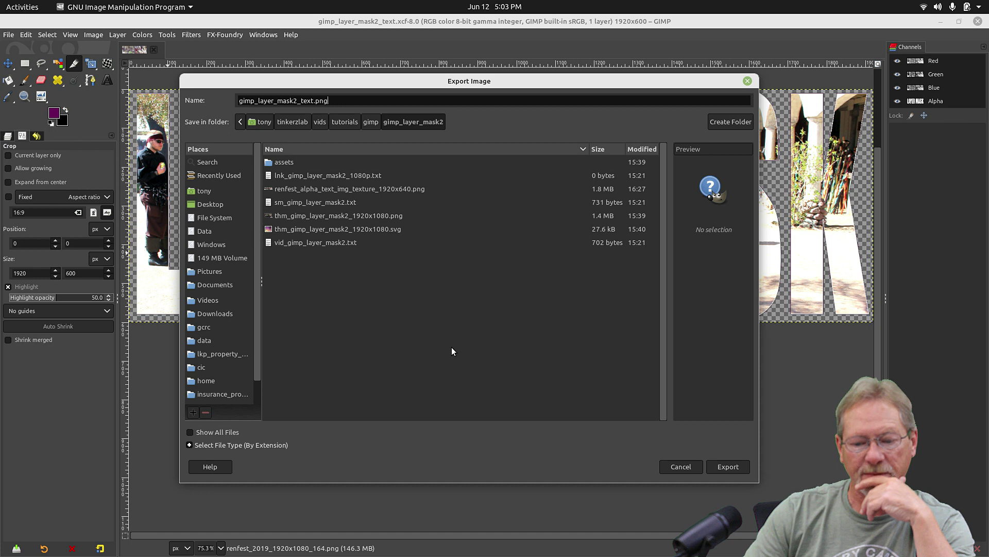
{"action": "left_click", "coordinate": [734, 460]}
{"action": "left_click", "coordinate": [526, 371]}
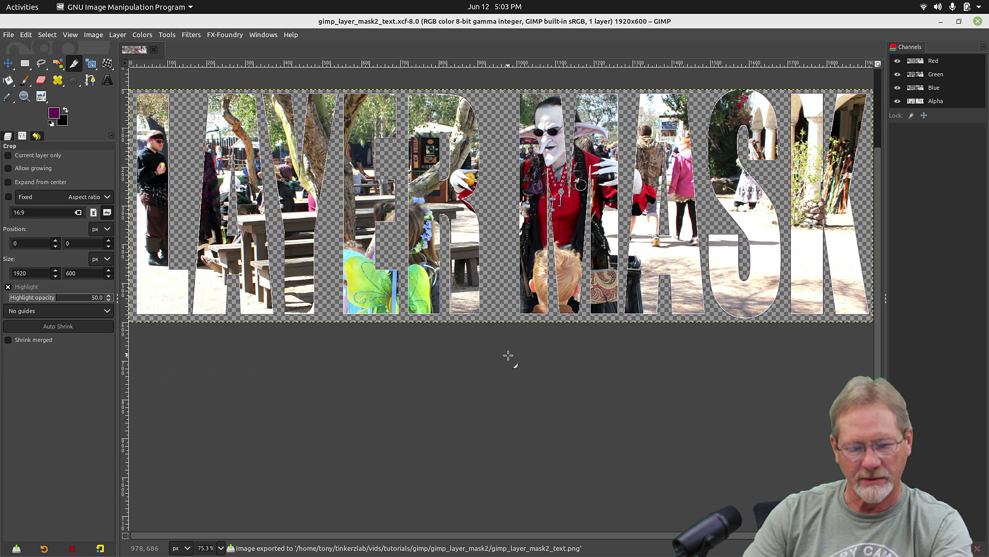
{"action": "key", "text": "alt+Tab"}
{"action": "key", "text": "alt+Tab"}
{"action": "key", "text": "alt+Tab"}
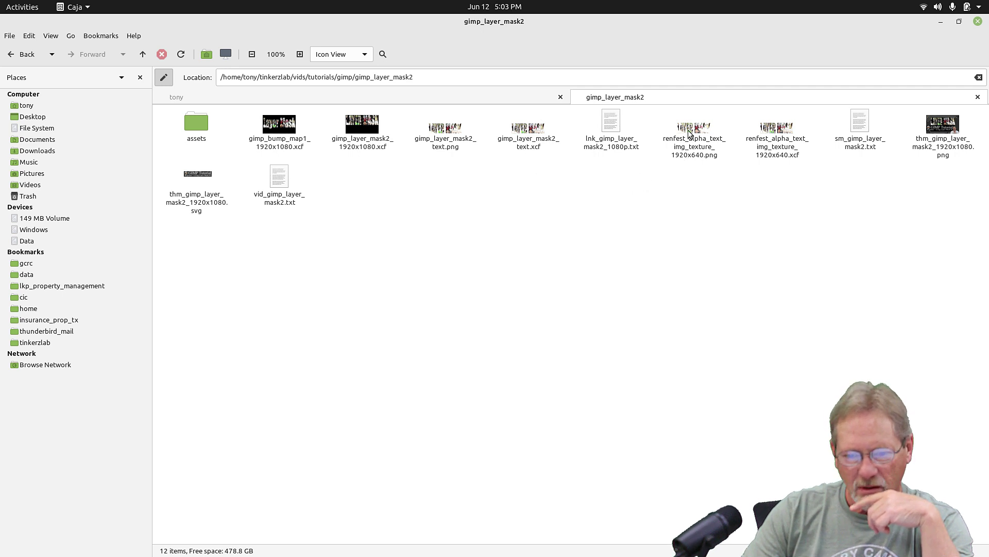
Open gimp_layer_mask2_text.png from the file manager in Pix.
{"action": "double_click", "coordinate": [446, 129]}
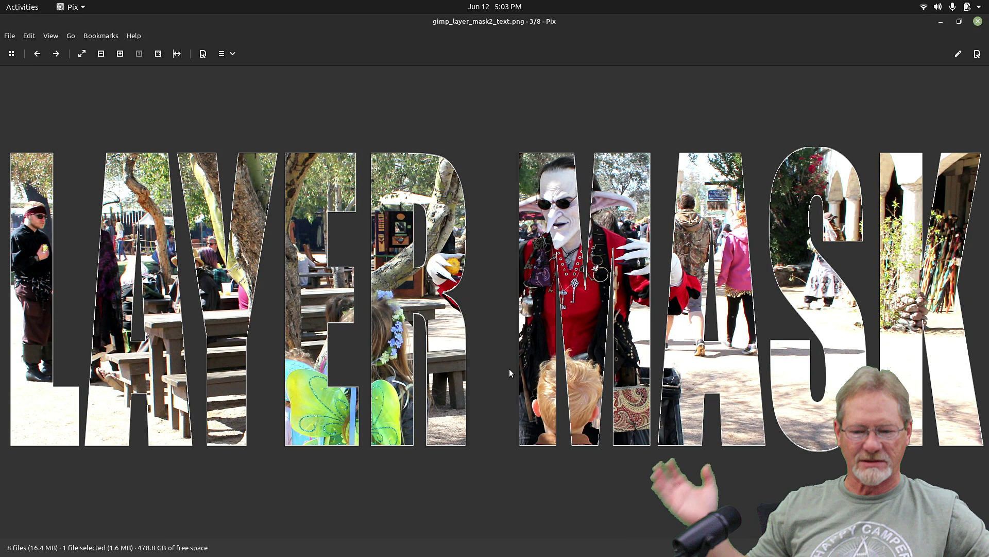